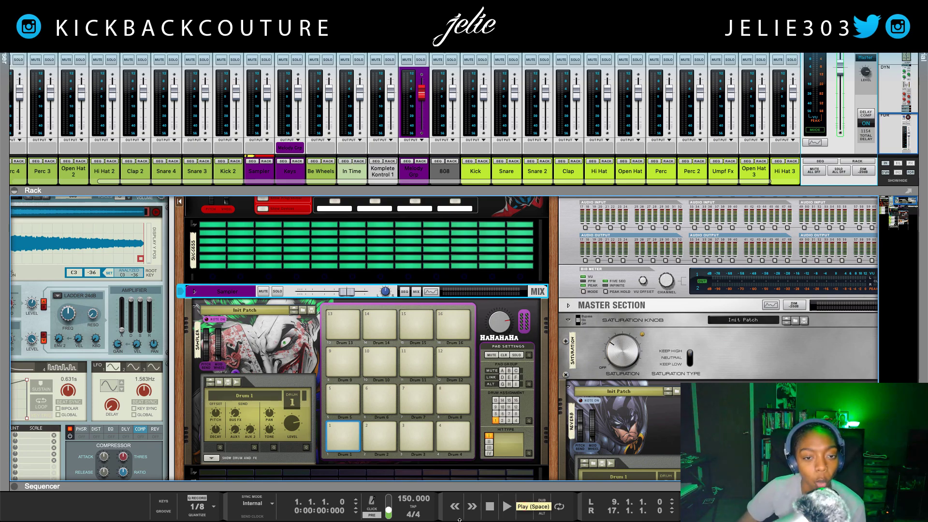
- Unfold the Master Section in the rack and show its insert FX devices
{"action": "left_click_drag", "start_coordinate": [553, 408], "coordinate": [541, 411]}
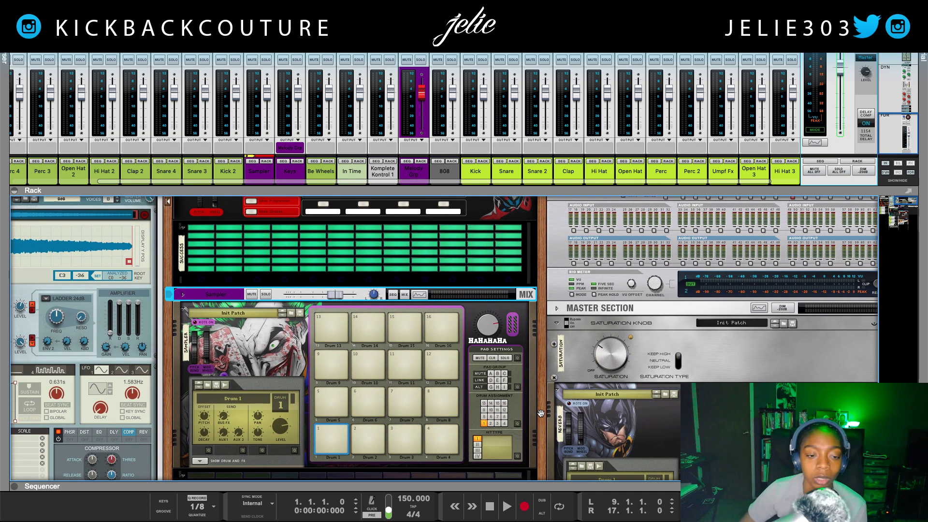
{"action": "left_click_drag", "start_coordinate": [541, 369], "coordinate": [464, 374]}
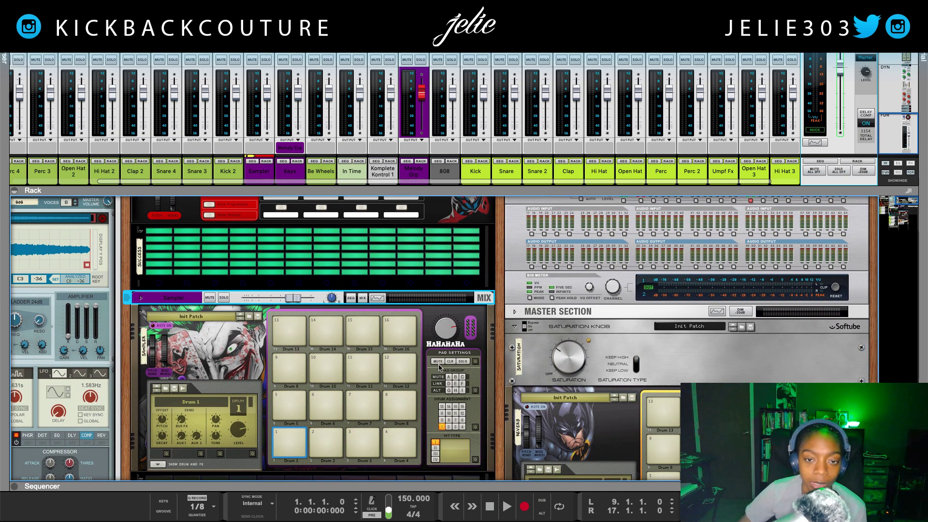
{"action": "left_click", "coordinate": [514, 313]}
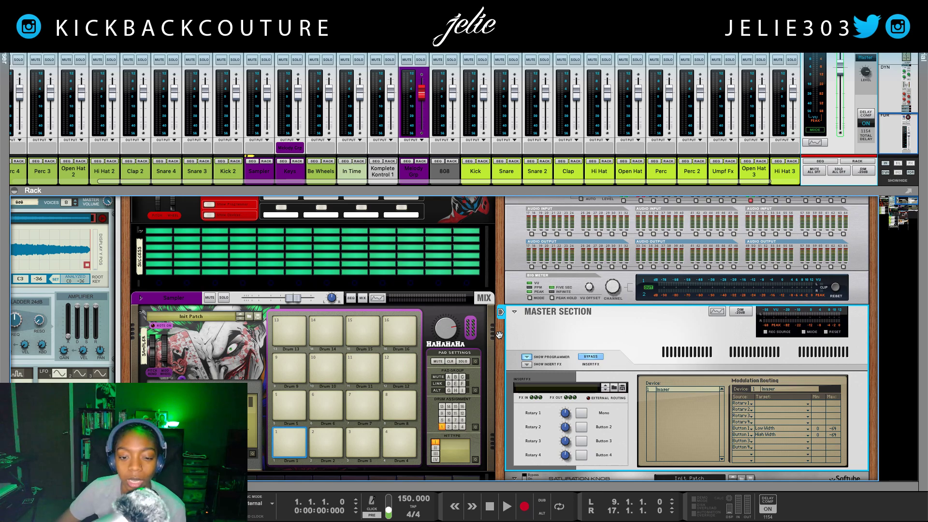
{"action": "scroll", "coordinate": [499, 334], "scroll_direction": "down", "scroll_amount": 5}
{"action": "scroll", "coordinate": [507, 357], "scroll_direction": "down", "scroll_amount": 4}
{"action": "scroll", "coordinate": [507, 356], "scroll_direction": "up", "scroll_amount": 5}
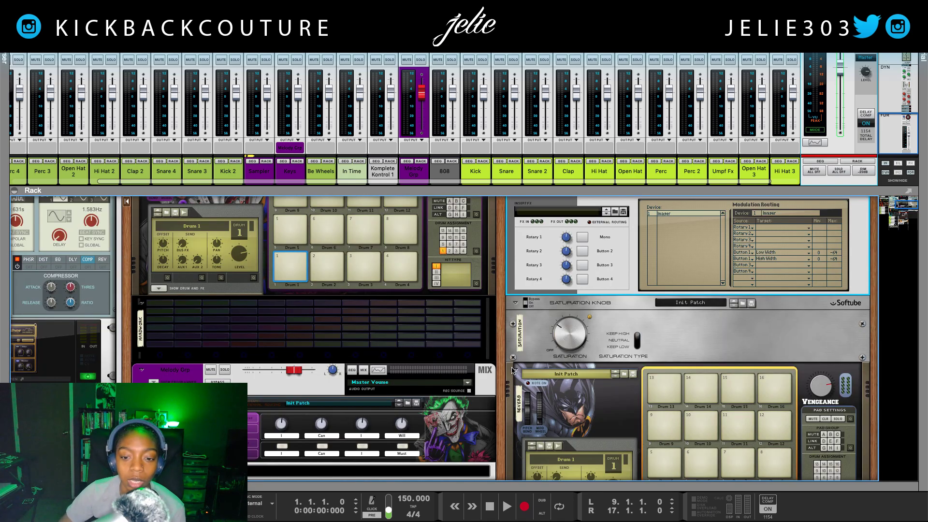
{"action": "scroll", "coordinate": [503, 352], "scroll_direction": "down", "scroll_amount": 5}
{"action": "scroll", "coordinate": [504, 356], "scroll_direction": "up", "scroll_amount": 5}
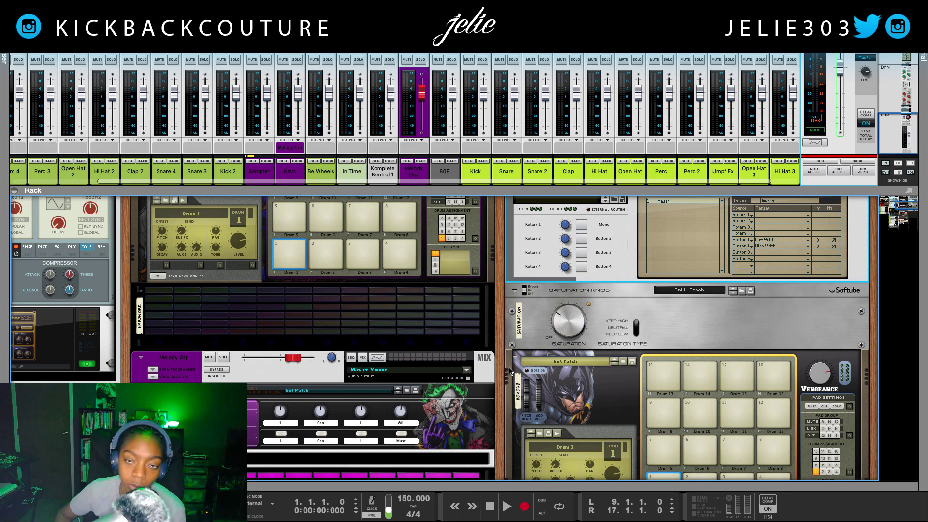
{"action": "scroll", "coordinate": [507, 369], "scroll_direction": "up", "scroll_amount": 5}
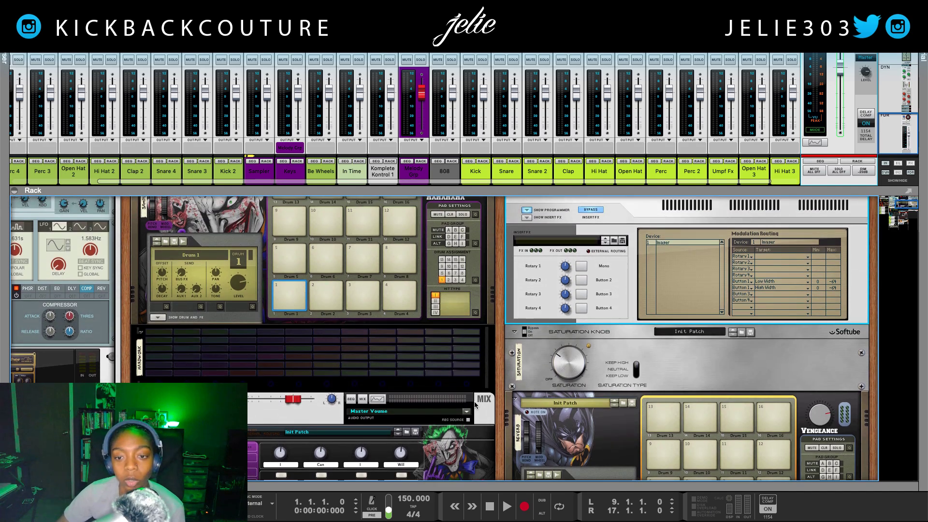
{"action": "scroll", "coordinate": [502, 366], "scroll_direction": "up", "scroll_amount": 3}
{"action": "left_click", "coordinate": [527, 265]}
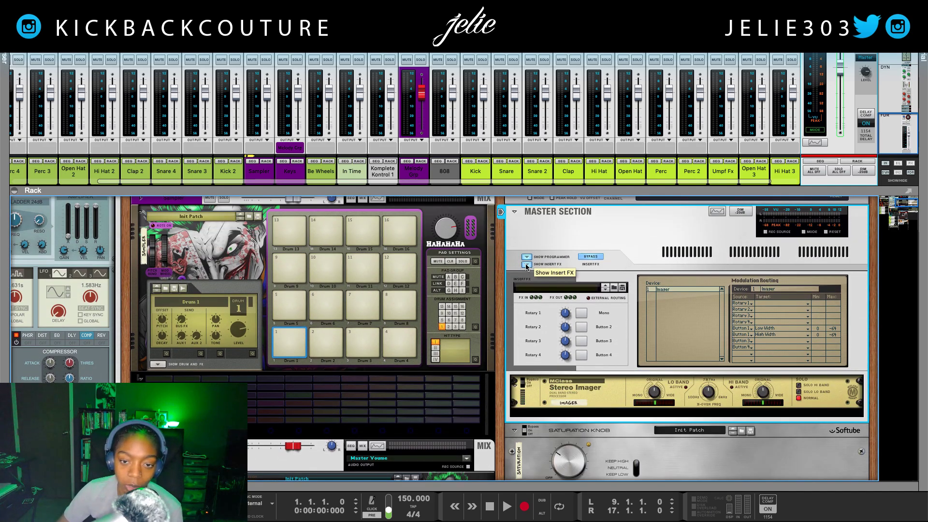
- Enlarge the rack area and add a Line Mixer 6:2 below the Stereo Imager in the Master Section's insert FX
{"action": "scroll", "coordinate": [529, 310], "scroll_direction": "down", "scroll_amount": 6}
{"action": "scroll", "coordinate": [527, 338], "scroll_direction": "up", "scroll_amount": 11}
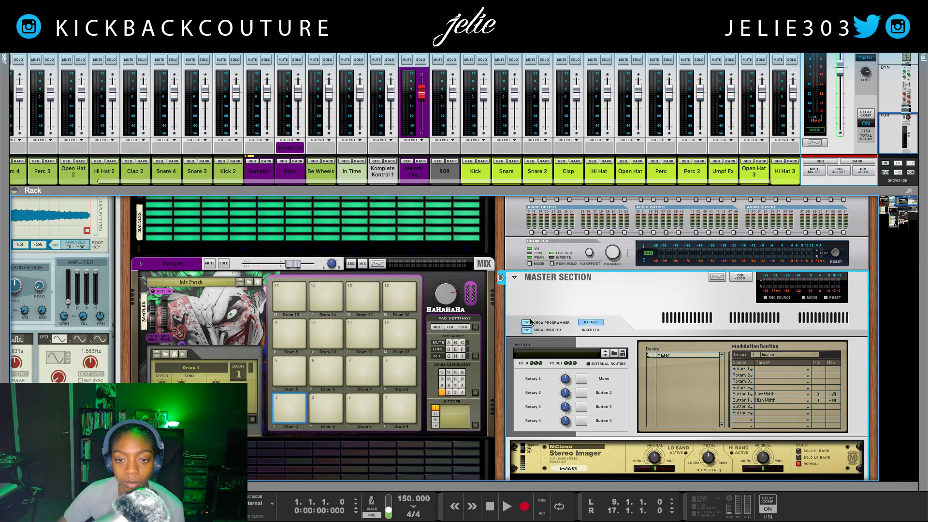
{"action": "left_click_drag", "start_coordinate": [577, 192], "coordinate": [577, 124]}
{"action": "scroll", "coordinate": [555, 269], "scroll_direction": "up", "scroll_amount": 5}
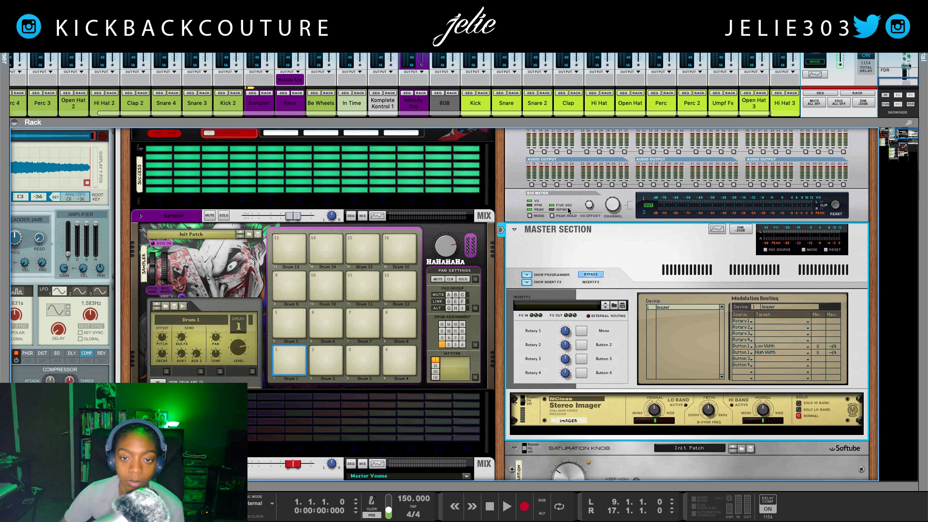
{"action": "scroll", "coordinate": [564, 284], "scroll_direction": "down", "scroll_amount": 6}
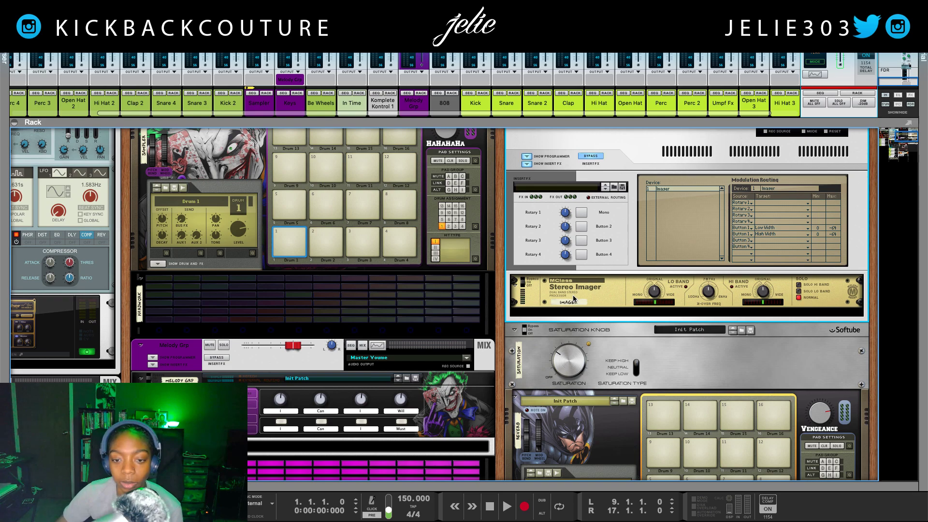
{"action": "left_click", "coordinate": [573, 315]}
{"action": "right_click", "coordinate": [572, 316]}
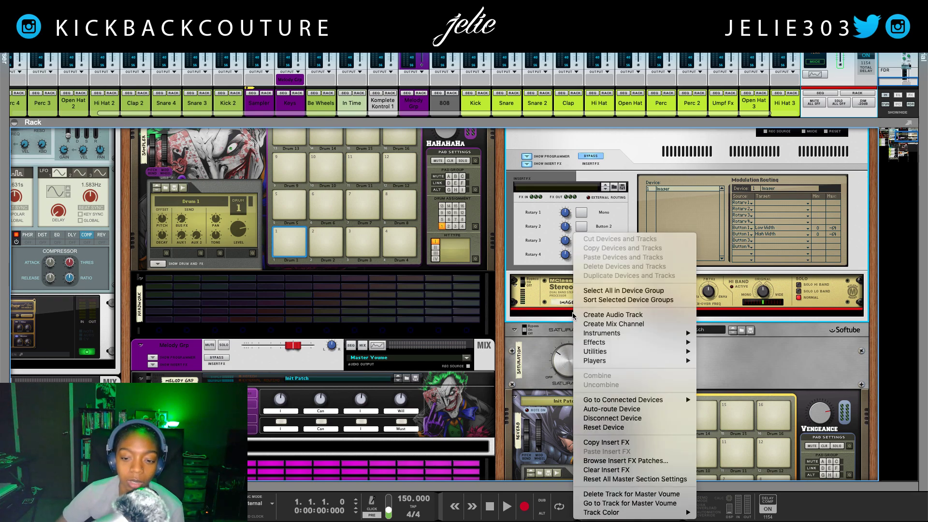
{"action": "left_click", "coordinate": [560, 313]}
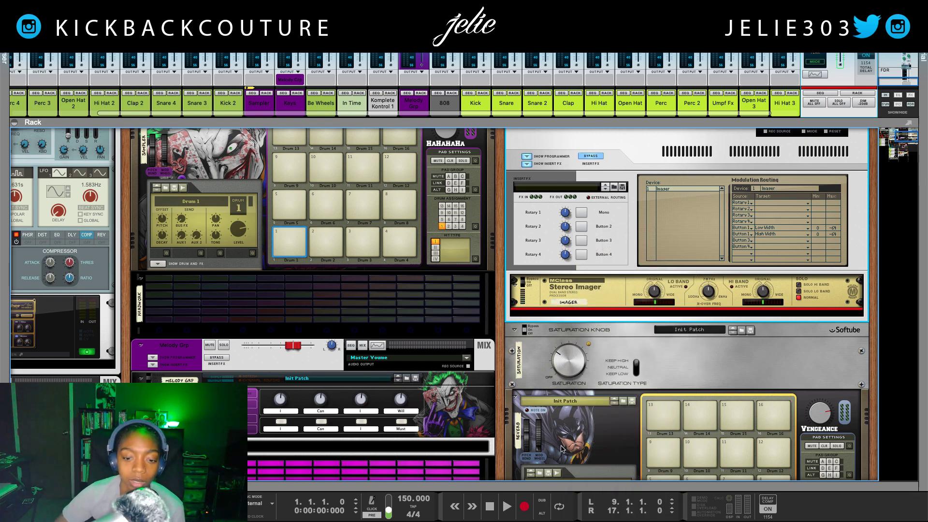
{"action": "right_click", "coordinate": [579, 316]}
{"action": "mouse_move", "coordinate": [682, 343]}
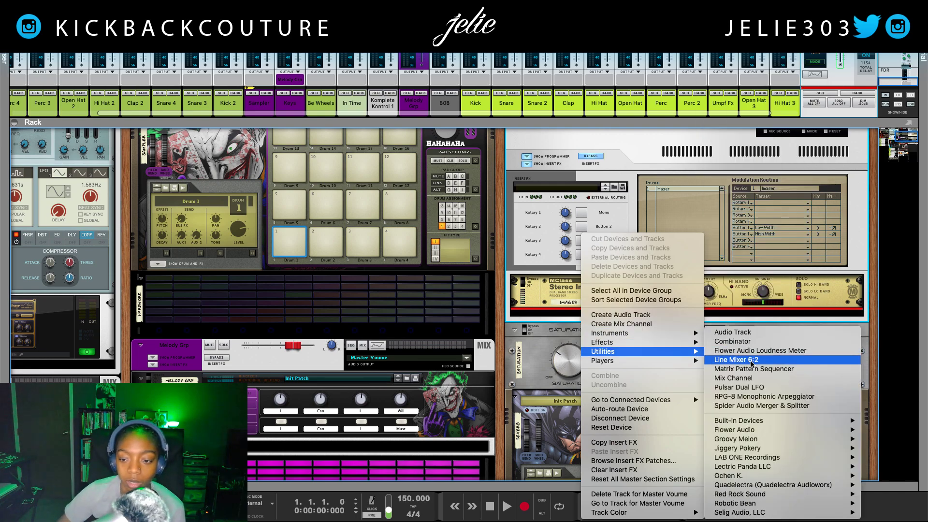
{"action": "left_click", "coordinate": [751, 361]}
- Show the sequencer and import the audio file Supersonic.mp3 from the Desktop folder as a new audio track
{"action": "left_click_drag", "start_coordinate": [658, 487], "coordinate": [538, 104]}
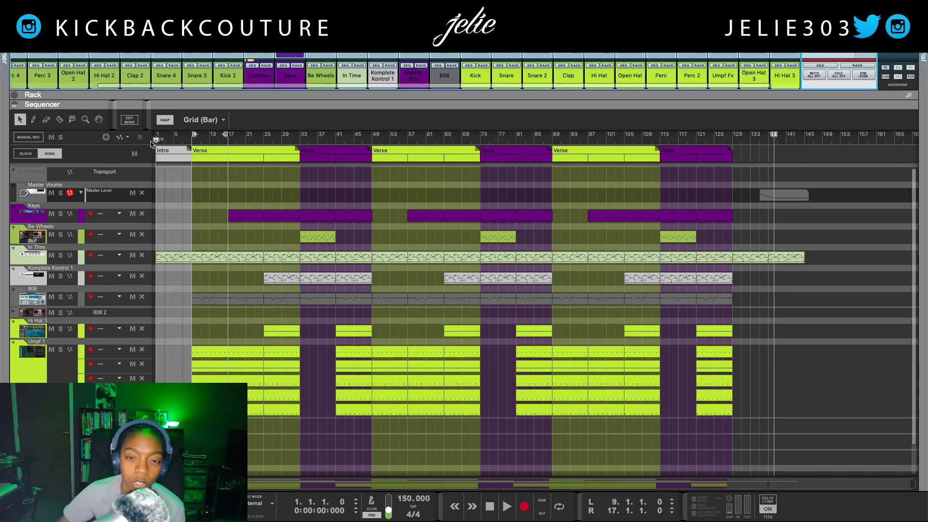
{"action": "left_click", "coordinate": [64, 10]}
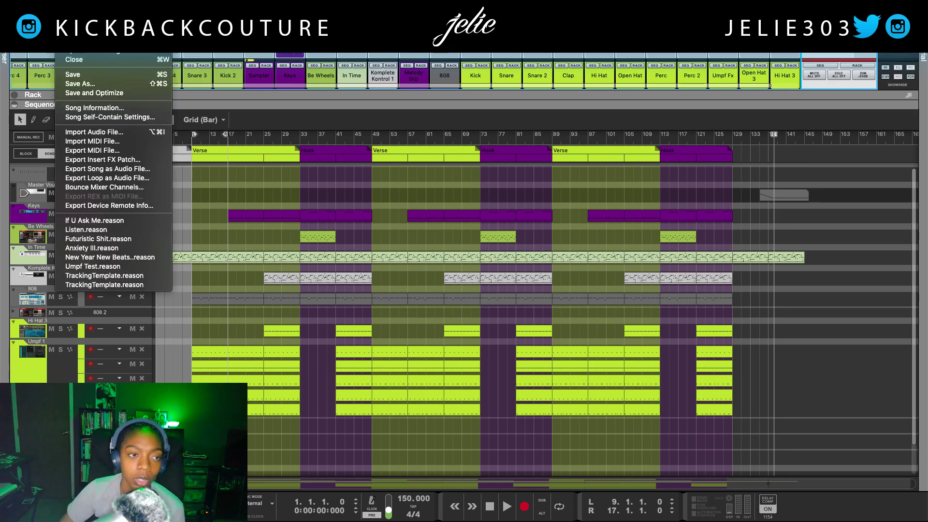
{"action": "left_click", "coordinate": [110, 132]}
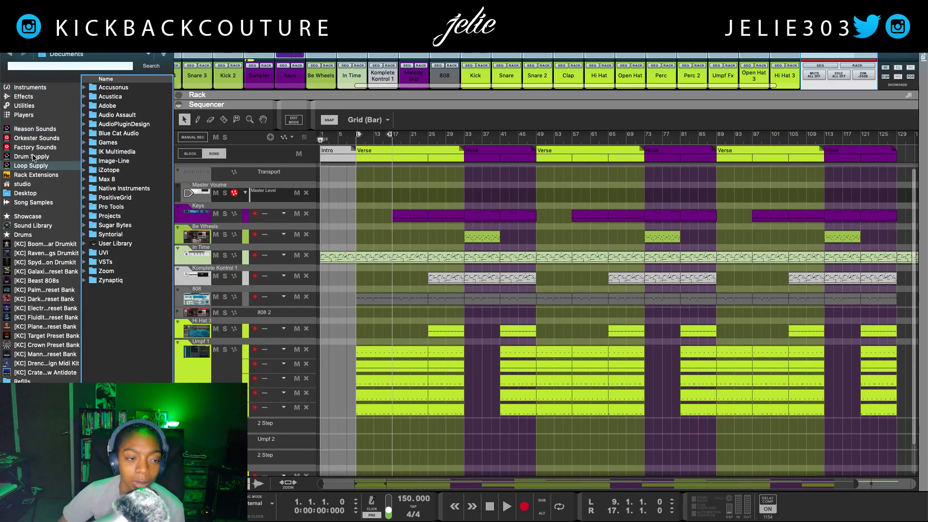
{"action": "left_click", "coordinate": [36, 192]}
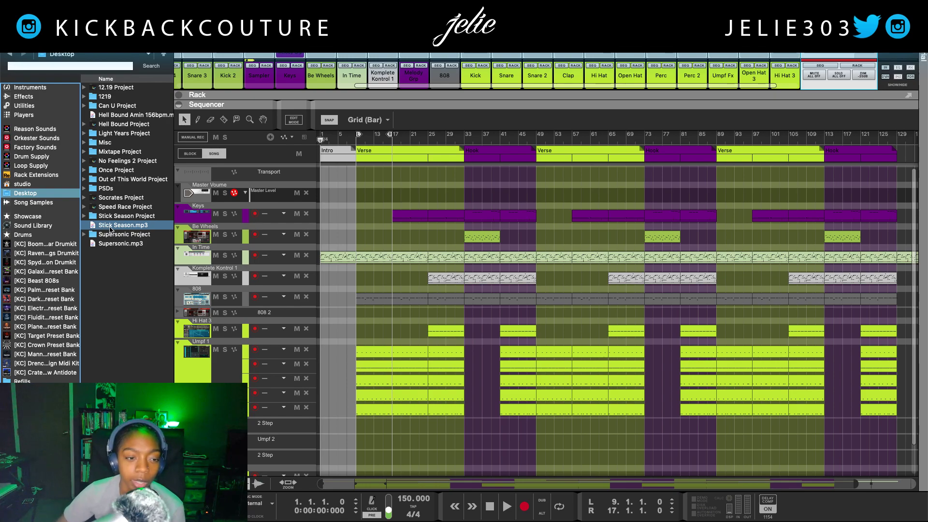
{"action": "left_click", "coordinate": [113, 244]}
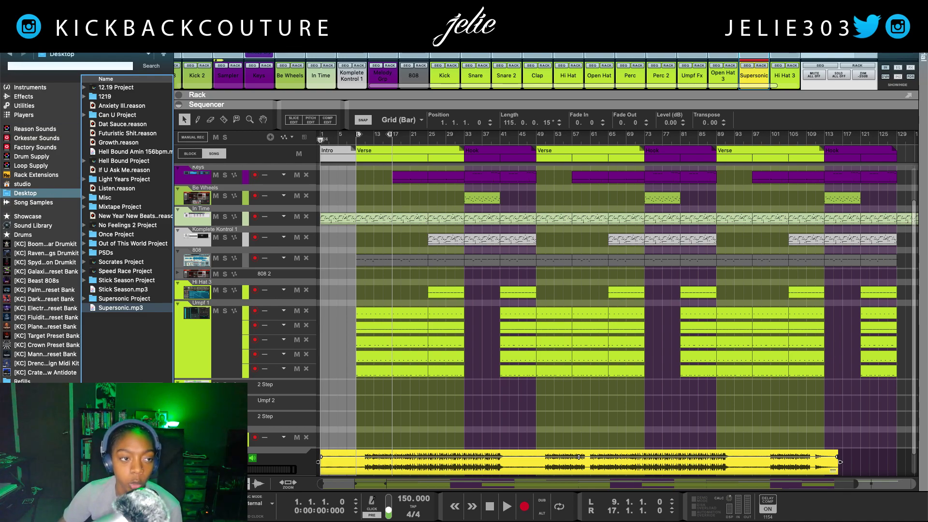
{"action": "left_click", "coordinate": [6, 43]}
- Rename the imported audio track as Reference
{"action": "scroll", "coordinate": [182, 225], "scroll_direction": "up", "scroll_amount": 3}
{"action": "scroll", "coordinate": [182, 225], "scroll_direction": "down", "scroll_amount": 5}
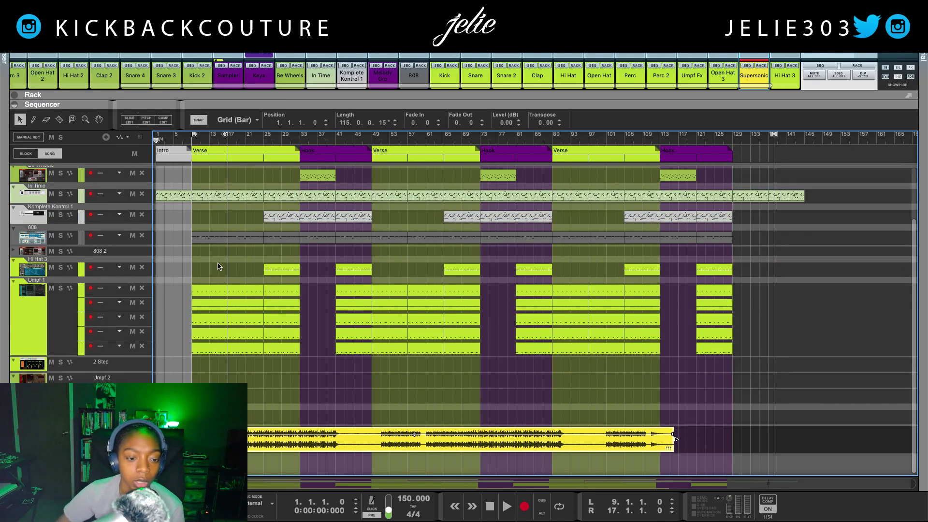
{"action": "key", "text": "super+Tab"}
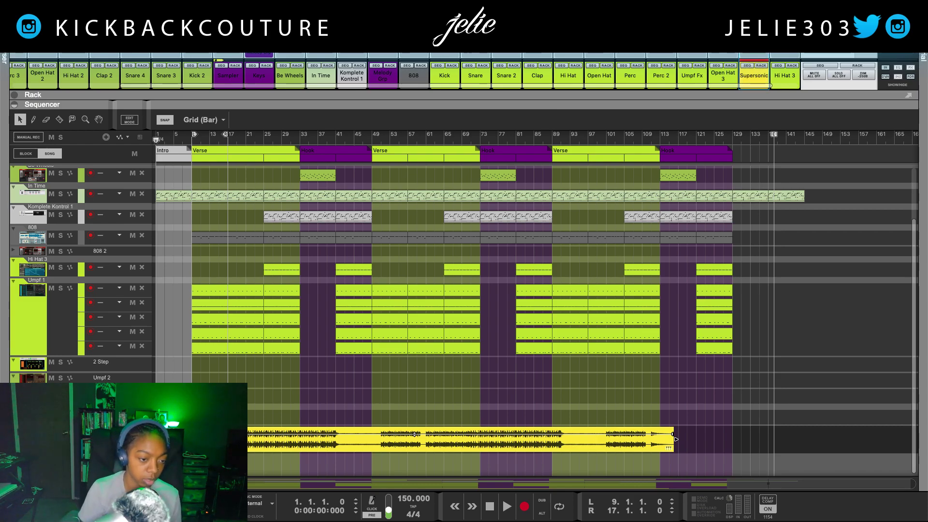
{"action": "type", "text": "Reference"}
{"action": "key", "text": "Return"}
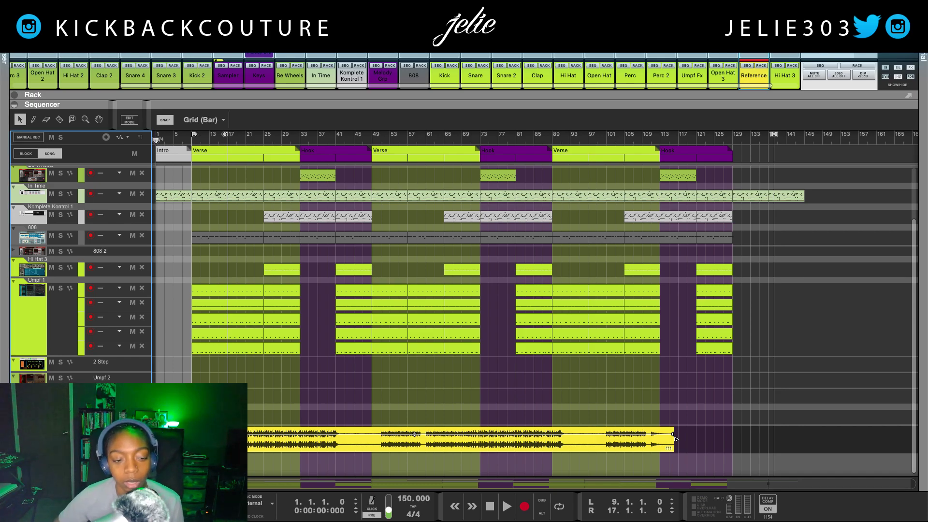
- Examine the rack columns and the Master Section's insert FX to locate the line mixer and the Reference track device
{"action": "scroll", "coordinate": [534, 321], "scroll_direction": "up", "scroll_amount": 1}
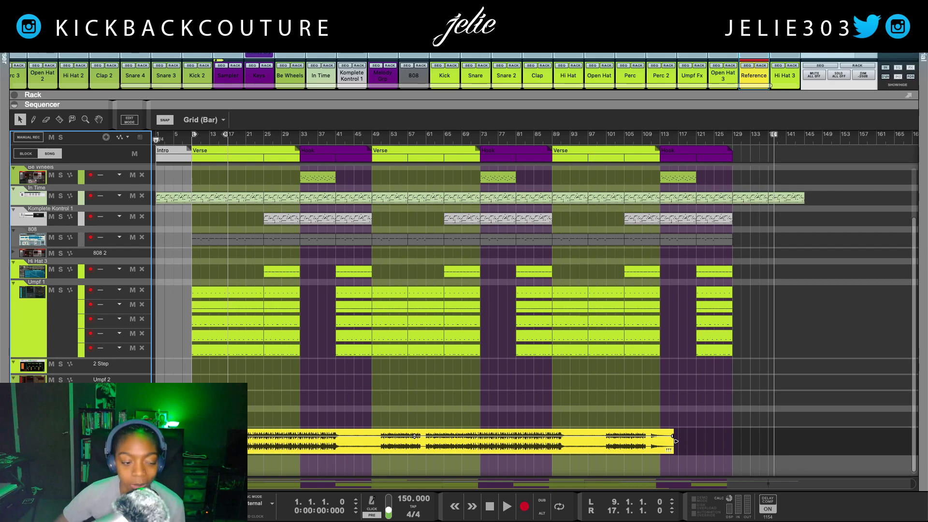
{"action": "left_click_drag", "start_coordinate": [494, 104], "coordinate": [495, 414]}
{"action": "scroll", "coordinate": [447, 247], "scroll_direction": "right", "scroll_amount": 12}
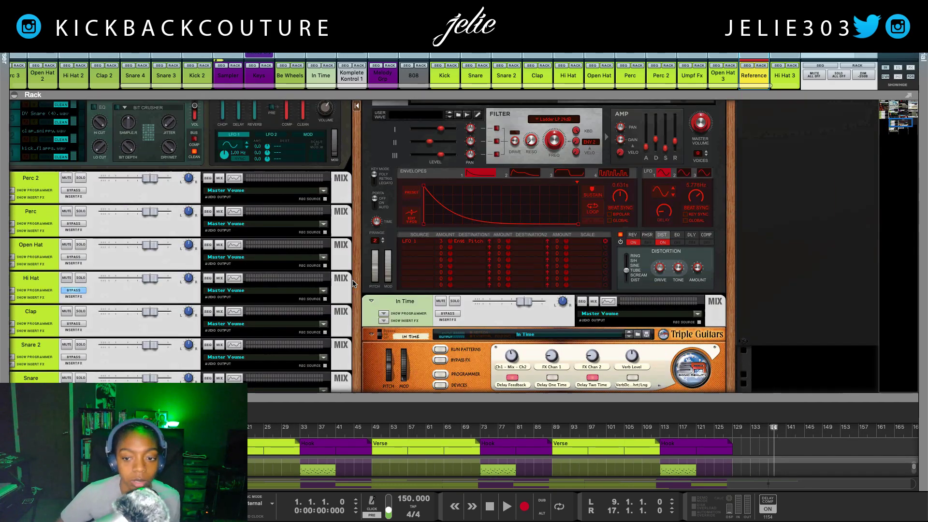
{"action": "scroll", "coordinate": [468, 248], "scroll_direction": "up", "scroll_amount": 10}
{"action": "scroll", "coordinate": [469, 247], "scroll_direction": "down", "scroll_amount": 4}
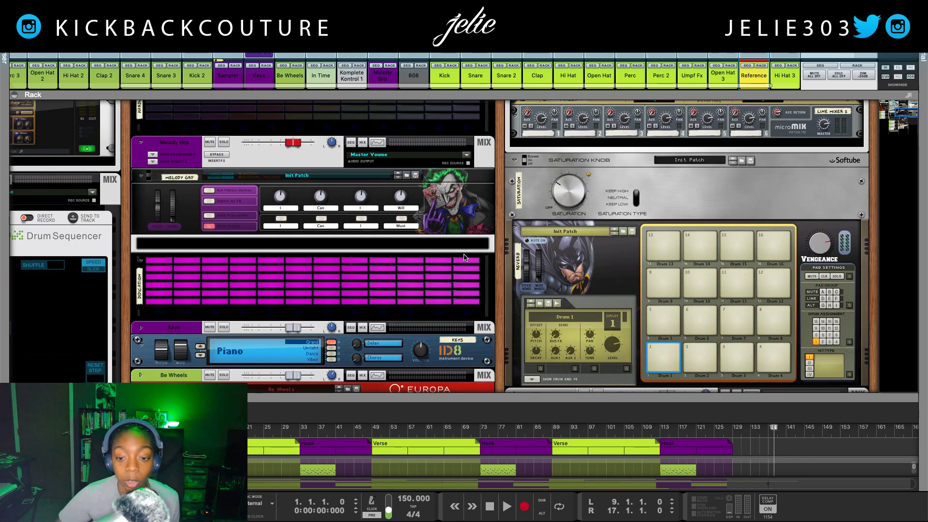
{"action": "scroll", "coordinate": [474, 266], "scroll_direction": "up", "scroll_amount": 8}
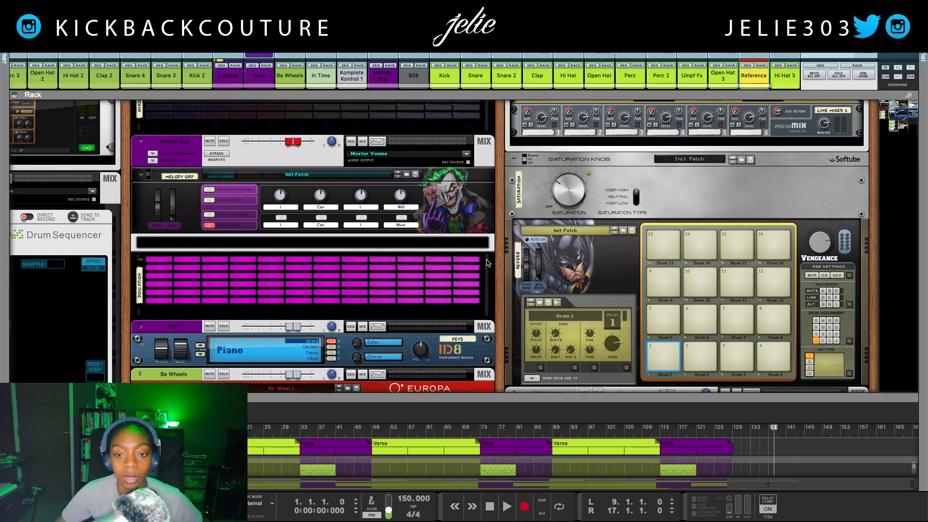
{"action": "scroll", "coordinate": [548, 235], "scroll_direction": "up", "scroll_amount": 4}
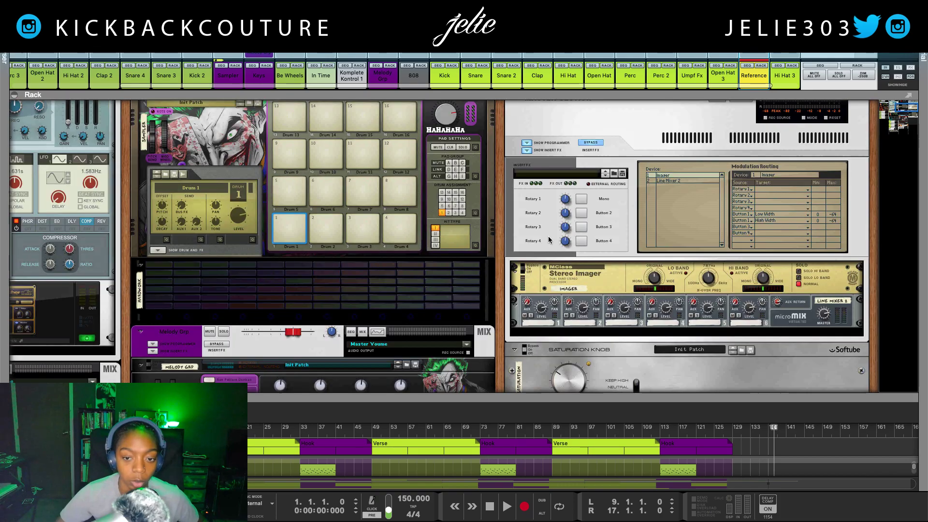
{"action": "scroll", "coordinate": [549, 239], "scroll_direction": "down", "scroll_amount": 15}
- Locate the Reference audio track's rack device and move it to directly beneath the Metronome, near the Master Section
{"action": "left_click_drag", "start_coordinate": [468, 394], "coordinate": [491, 107]}
{"action": "left_click", "coordinate": [757, 67]}
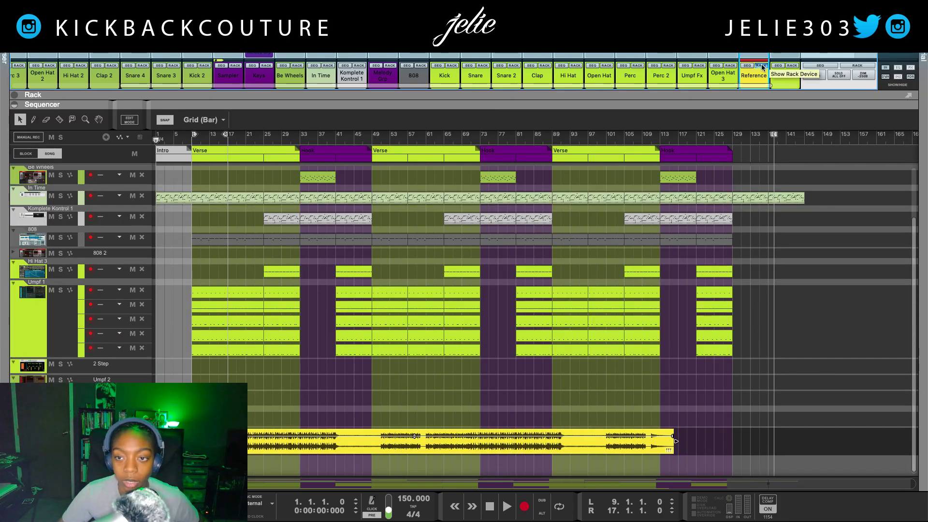
{"action": "left_click_drag", "start_coordinate": [93, 226], "coordinate": [689, 186]}
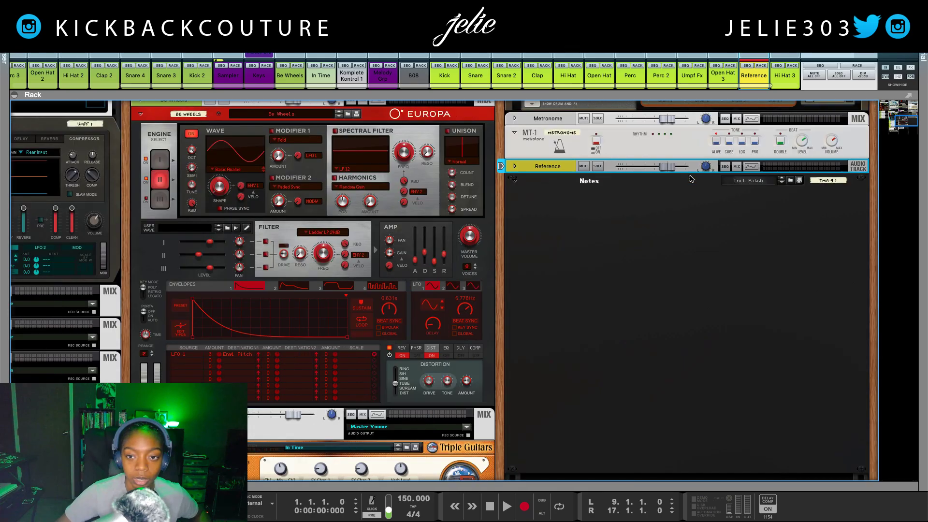
{"action": "scroll", "coordinate": [575, 325], "scroll_direction": "up", "scroll_amount": 10}
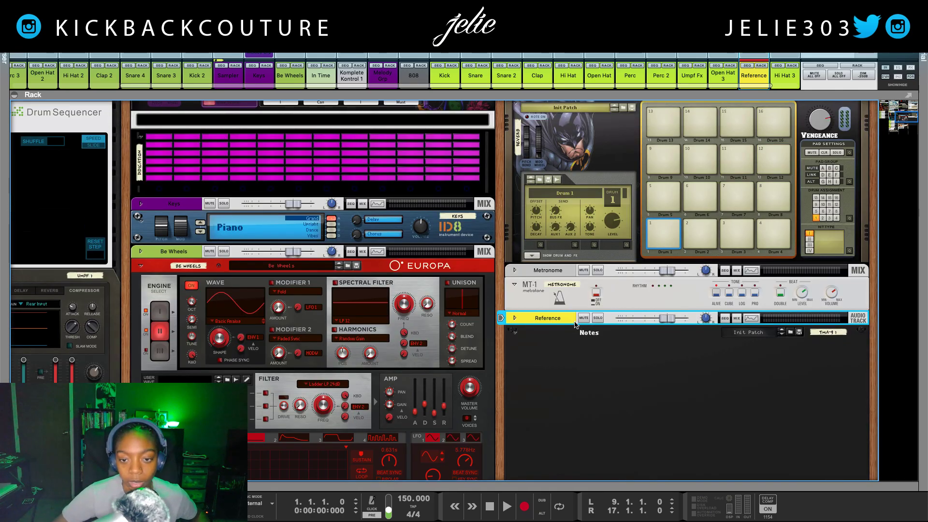
{"action": "scroll", "coordinate": [561, 357], "scroll_direction": "down", "scroll_amount": 4}
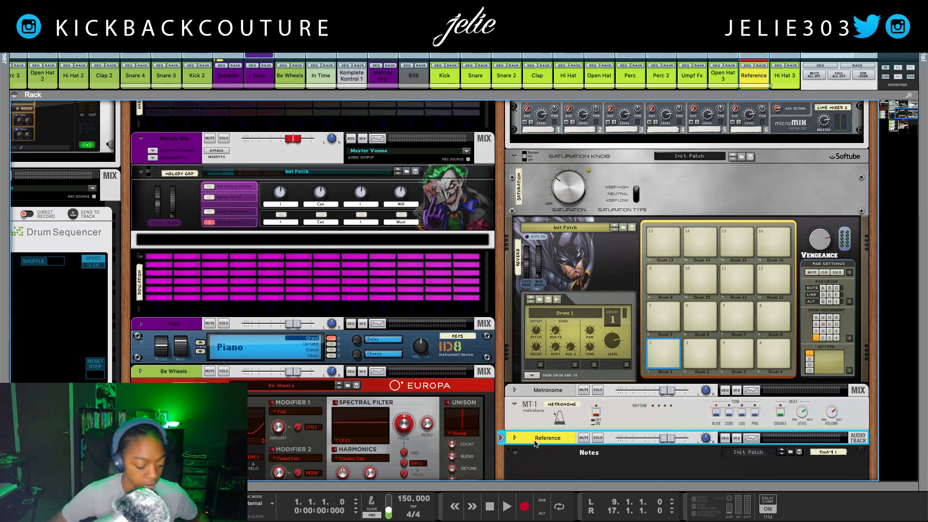
- Flip the rack to its rear, unfold the Reference track, and cable its audio output to the line mixer's second channel input
{"action": "key", "text": "Tab"}
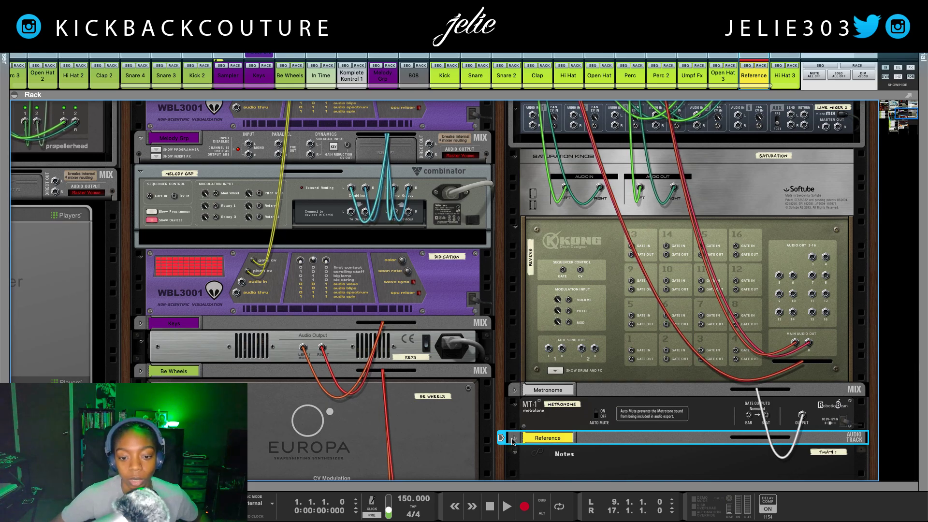
{"action": "left_click", "coordinate": [513, 439]}
{"action": "left_click_drag", "start_coordinate": [804, 443], "coordinate": [574, 115]}
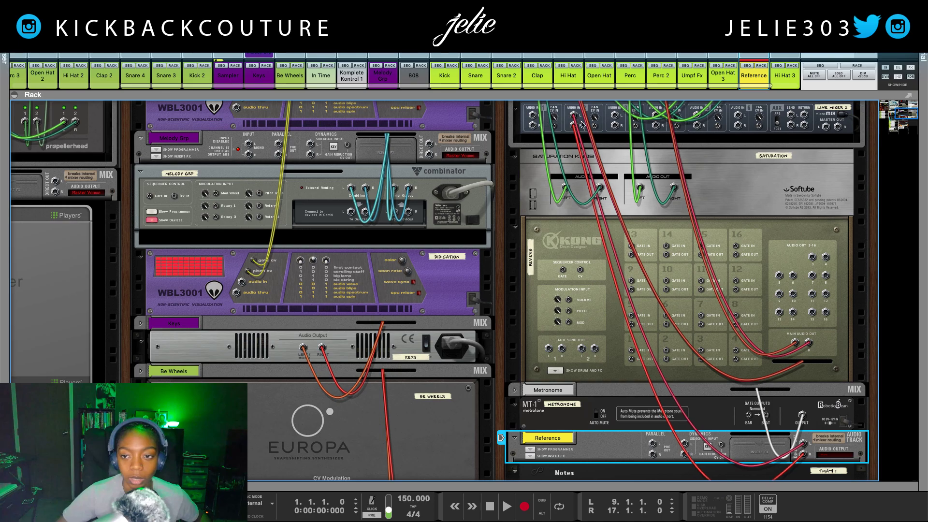
- Select the line mixer and reduce the cable clutter so that only its own cables stay fully visible
{"action": "scroll", "coordinate": [582, 125], "scroll_direction": "up", "scroll_amount": 4}
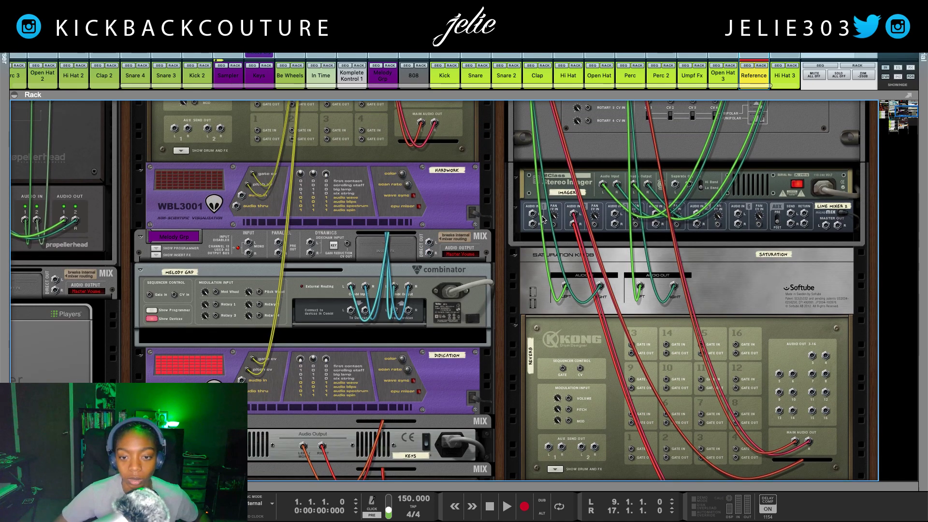
{"action": "left_click", "coordinate": [528, 219]}
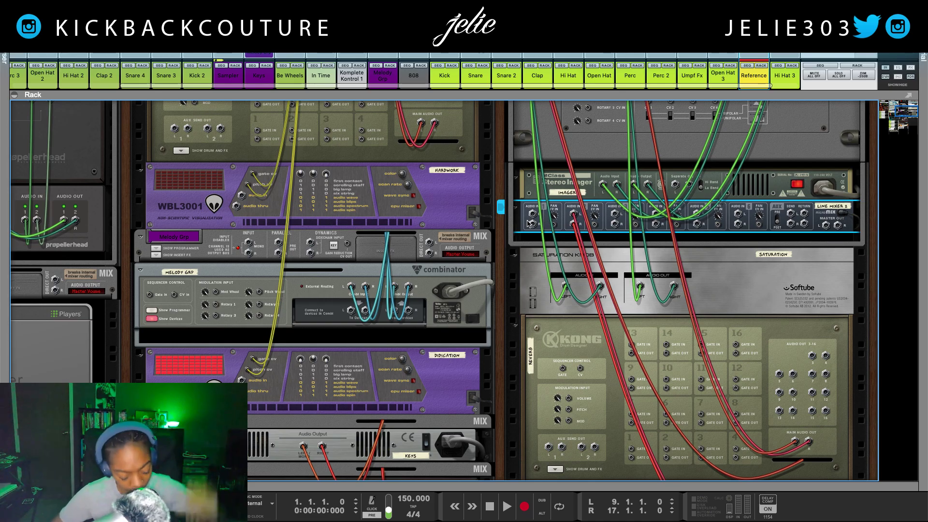
{"action": "key", "text": "k"}
{"action": "scroll", "coordinate": [588, 252], "scroll_direction": "up", "scroll_amount": 3}
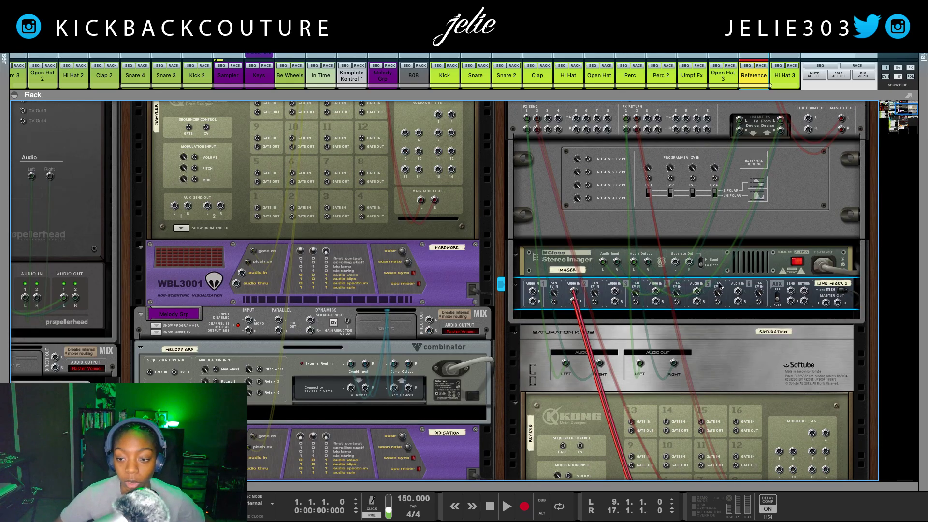
- Move the line mixer above the Stereo Imager in the Master Section's insert FX and check its cable from the Reference track
{"action": "left_click_drag", "start_coordinate": [747, 292], "coordinate": [685, 242]}
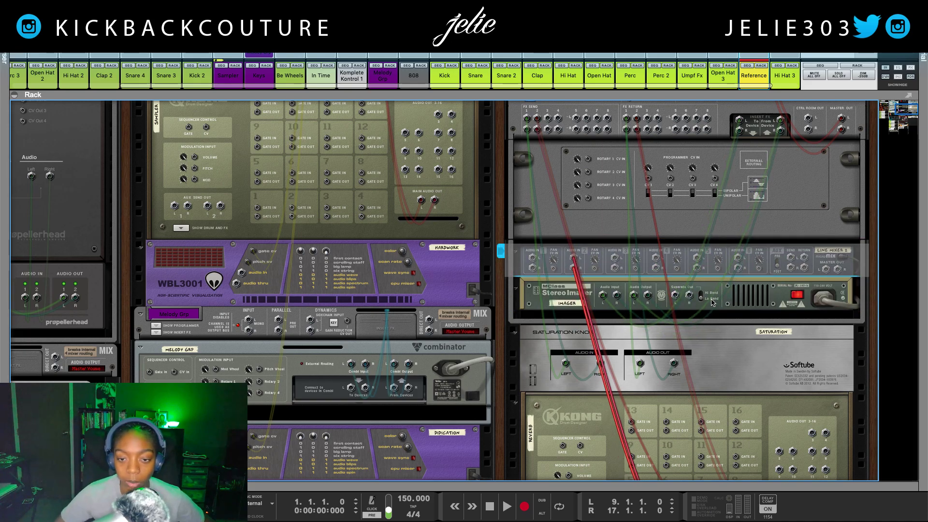
{"action": "scroll", "coordinate": [588, 279], "scroll_direction": "down", "scroll_amount": 15}
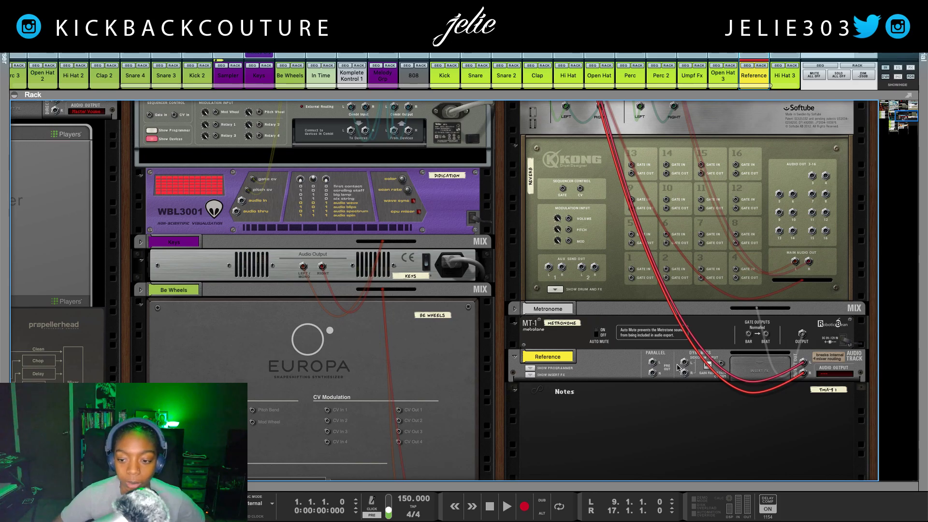
{"action": "scroll", "coordinate": [678, 368], "scroll_direction": "up", "scroll_amount": 18}
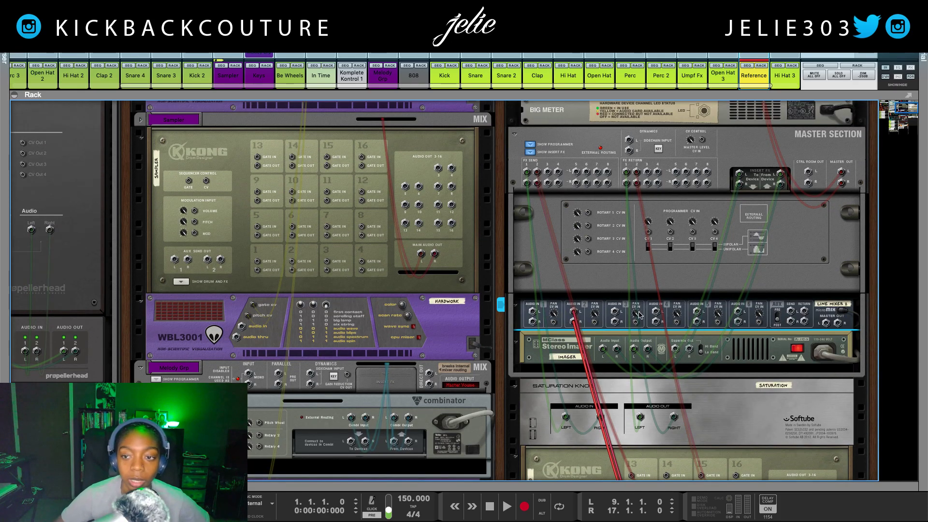
- Disconnect the Master Section's master output from the Hardware Interface's first stereo output pair and cable it to the line mixer's first channel input
{"action": "scroll", "coordinate": [639, 315], "scroll_direction": "up", "scroll_amount": 7}
{"action": "left_click_drag", "start_coordinate": [744, 125], "coordinate": [751, 151]}
{"action": "left_click_drag", "start_coordinate": [743, 136], "coordinate": [750, 153]}
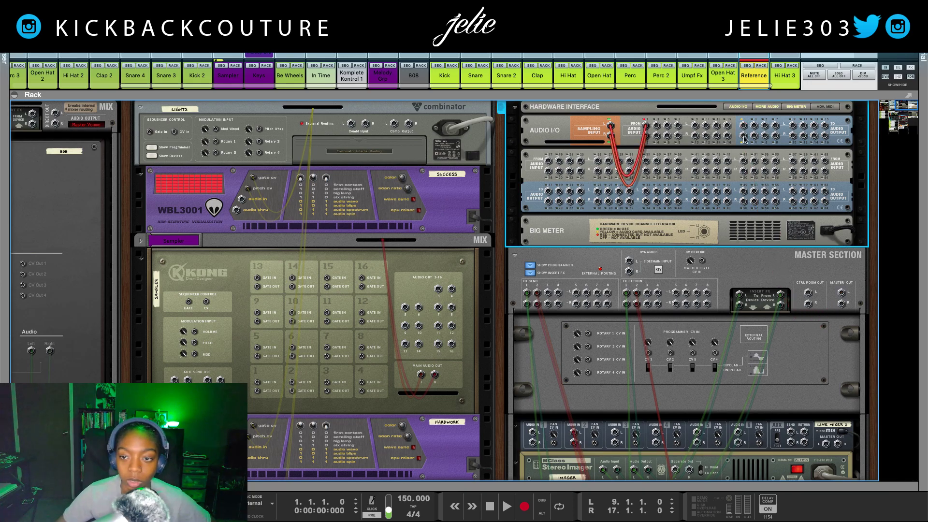
{"action": "left_click", "coordinate": [836, 292]}
{"action": "left_click_drag", "start_coordinate": [842, 292], "coordinate": [532, 433]}
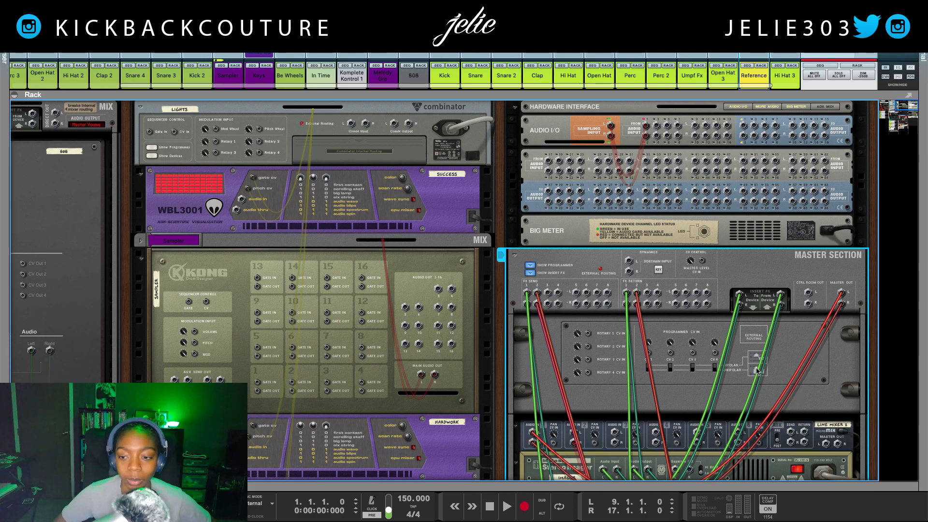
- Cable the line mixer's master output to the Hardware Interface's first stereo output pair and flip the rack to its front
{"action": "left_click_drag", "start_coordinate": [826, 447], "coordinate": [746, 128]}
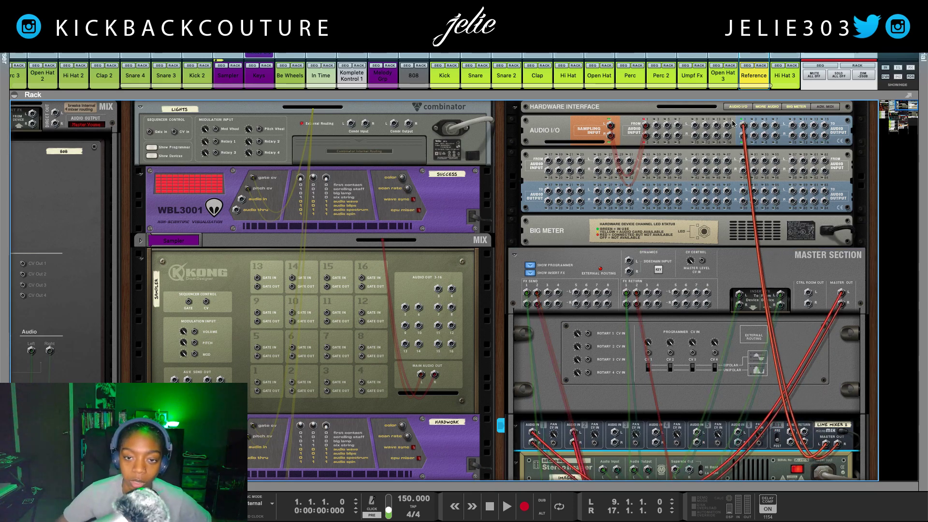
{"action": "left_click", "coordinate": [739, 124]}
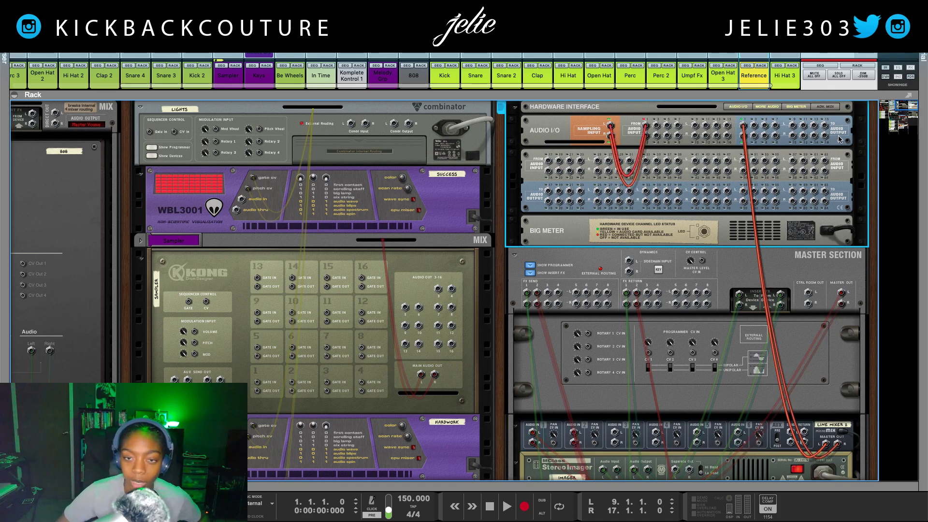
{"action": "key", "text": "Tab"}
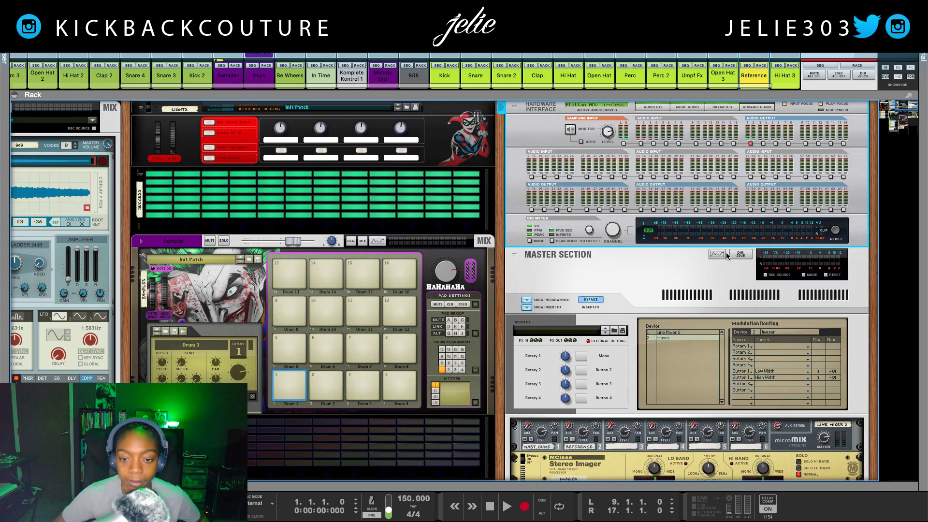
- Rename Button 2 of the Master Section's insert FX as Reference
{"action": "scroll", "coordinate": [613, 412], "scroll_direction": "down", "scroll_amount": 3}
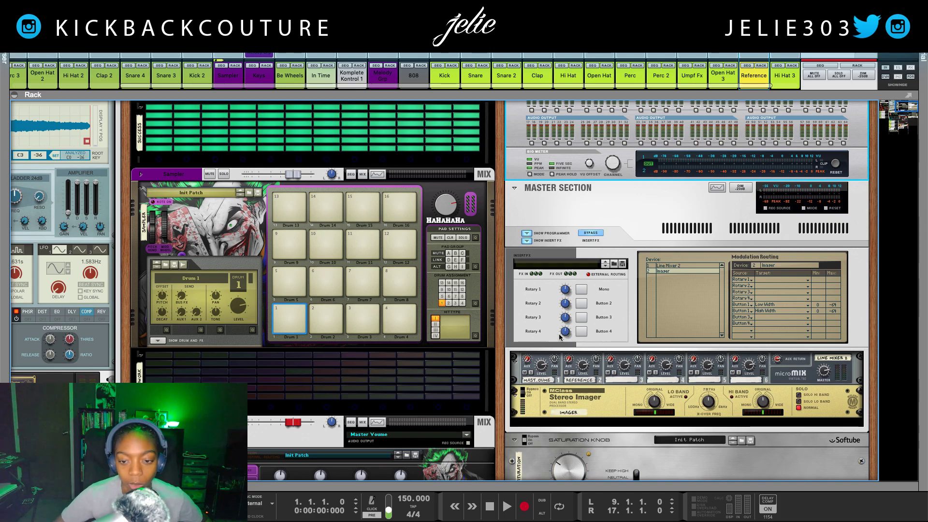
{"action": "left_click", "coordinate": [612, 303]}
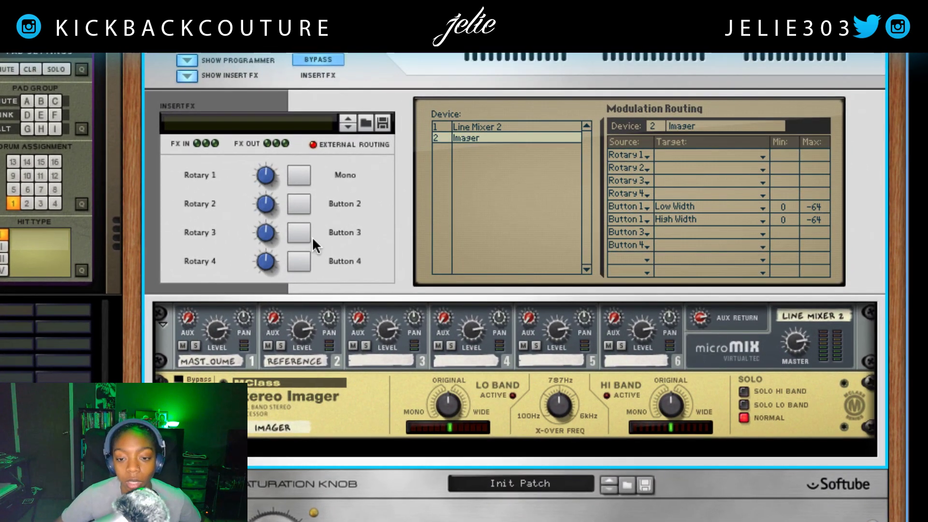
{"action": "double_click", "coordinate": [342, 204]}
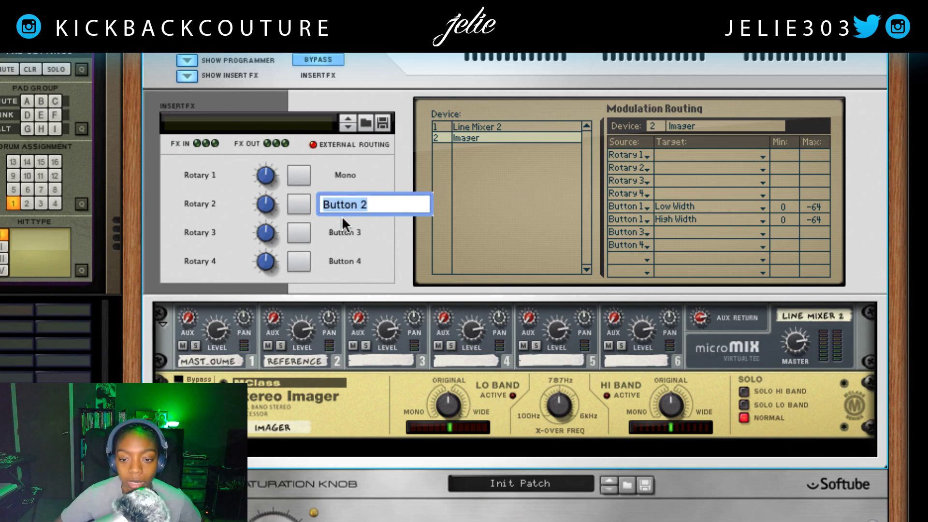
{"action": "left_click", "coordinate": [367, 243]}
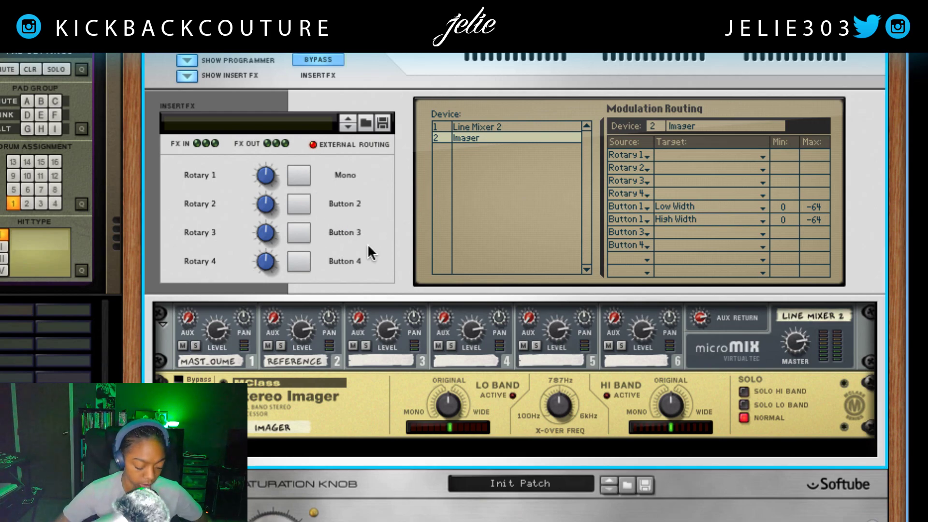
{"action": "left_click", "coordinate": [298, 201]}
{"action": "left_click", "coordinate": [300, 202]}
{"action": "left_click", "coordinate": [300, 201]}
{"action": "left_click", "coordinate": [300, 201]}
{"action": "double_click", "coordinate": [343, 203]}
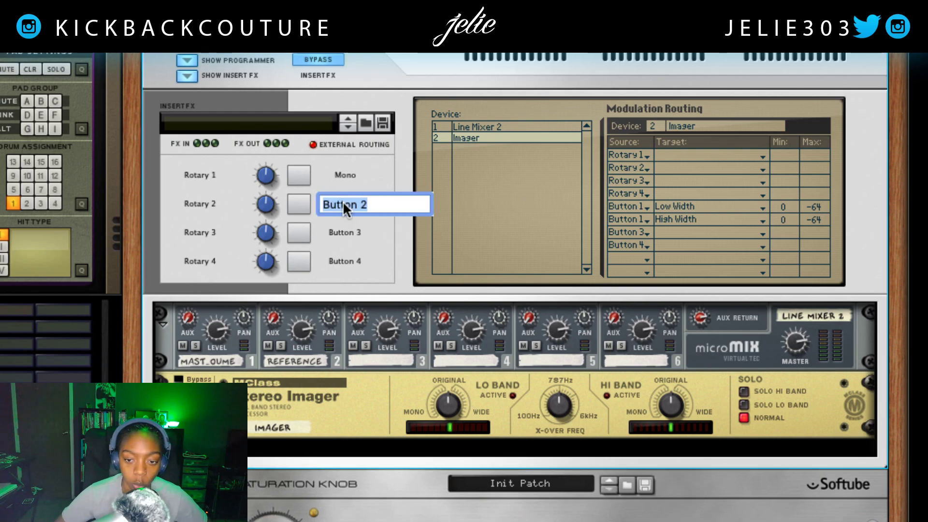
{"action": "type", "text": "Re"}
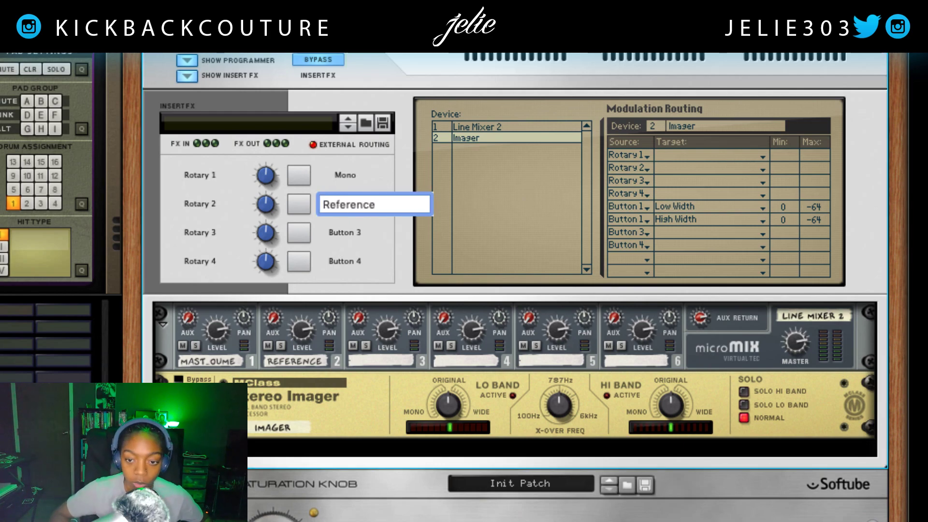
{"action": "type", "text": "ference"}
{"action": "key", "text": "Return"}
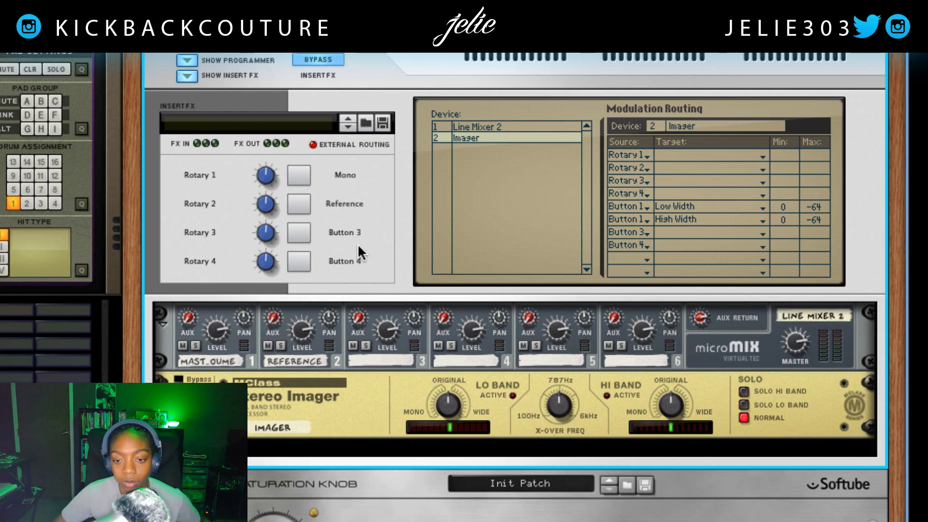
- Rename Rotary 2 of the insert FX as Ref Volume
{"action": "double_click", "coordinate": [213, 205]}
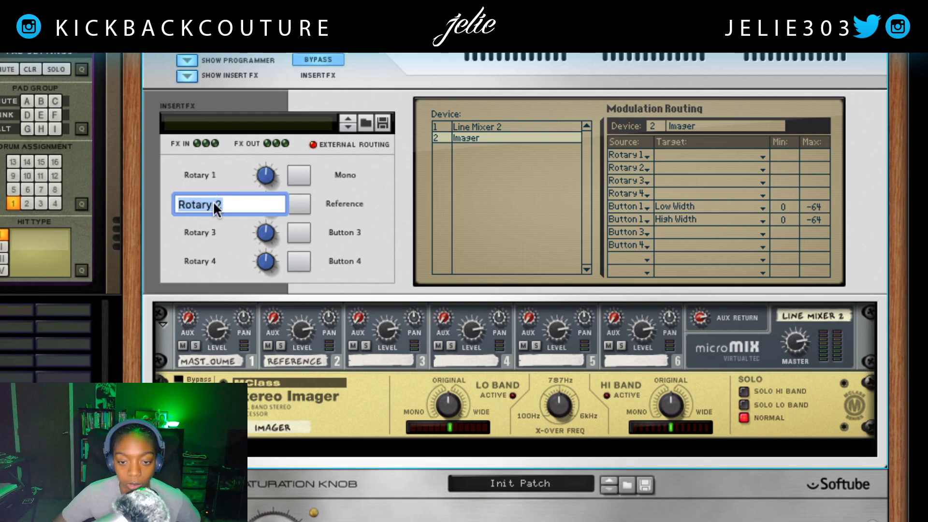
{"action": "type", "text": "Ref Volume"}
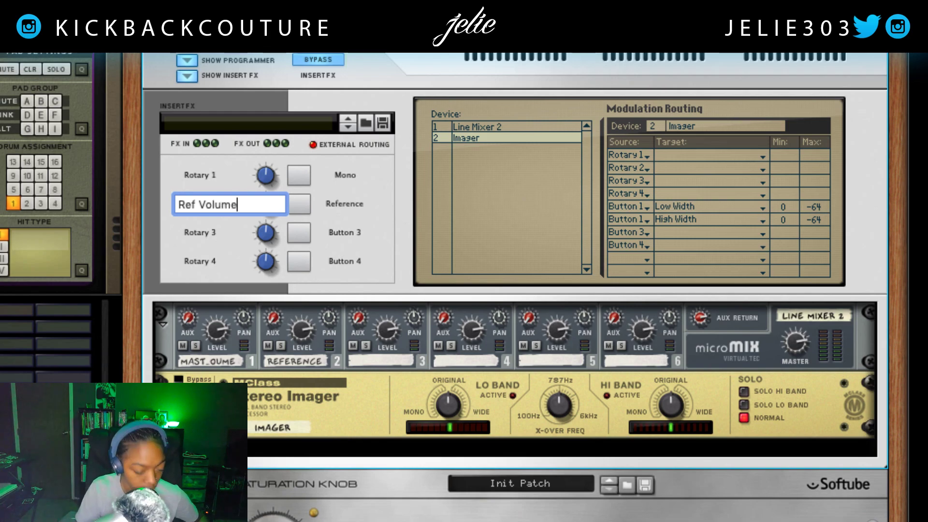
{"action": "key", "text": "Return"}
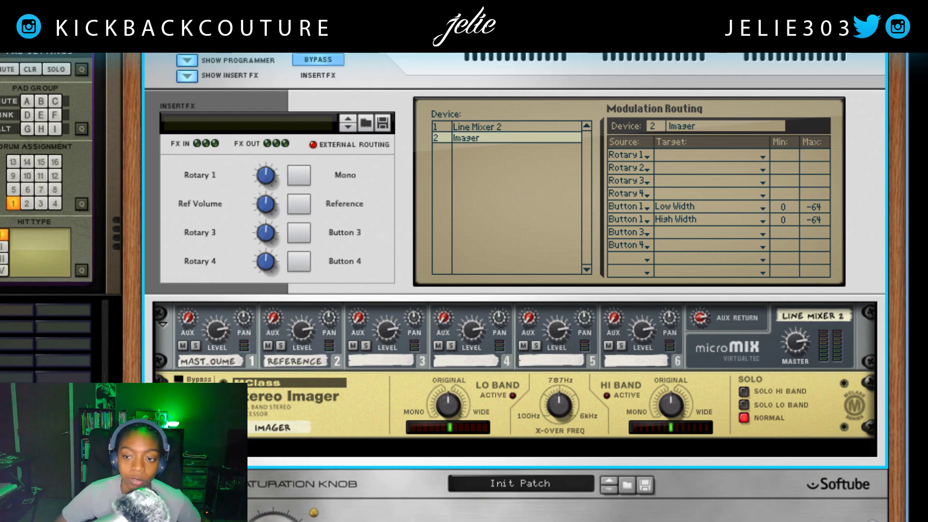
- Select Line Mixer 2 as the device for the insert FX's modulation routing
{"action": "scroll", "coordinate": [360, 172], "scroll_direction": "down", "scroll_amount": 1}
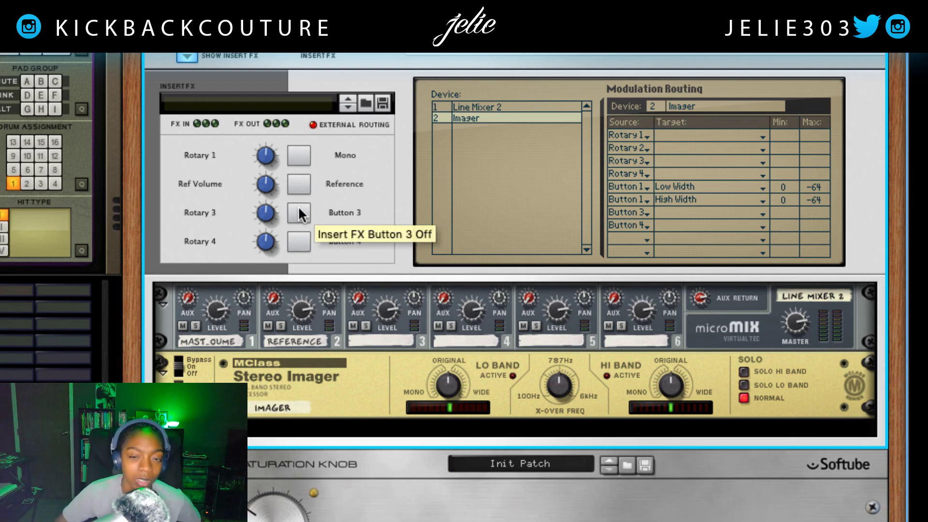
{"action": "scroll", "coordinate": [297, 206], "scroll_direction": "down", "scroll_amount": 1}
{"action": "scroll", "coordinate": [303, 211], "scroll_direction": "down", "scroll_amount": 1}
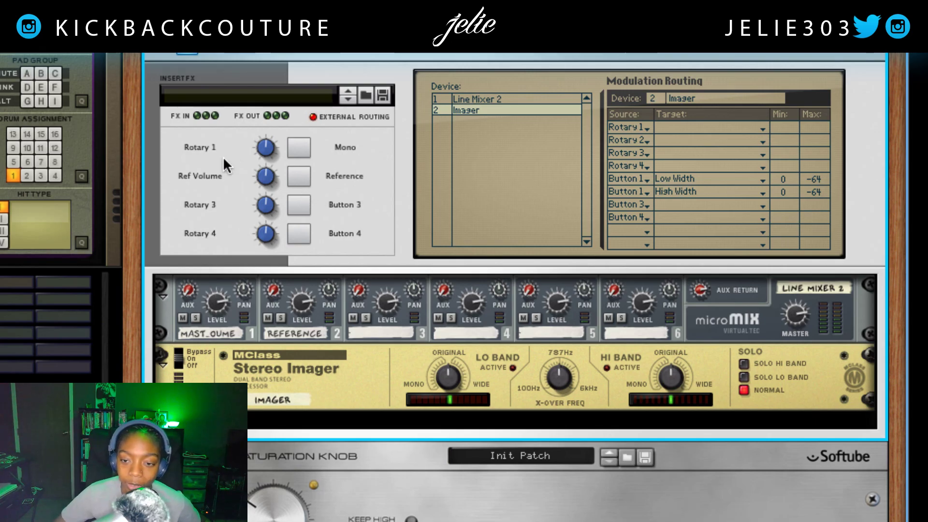
{"action": "left_click", "coordinate": [511, 99]}
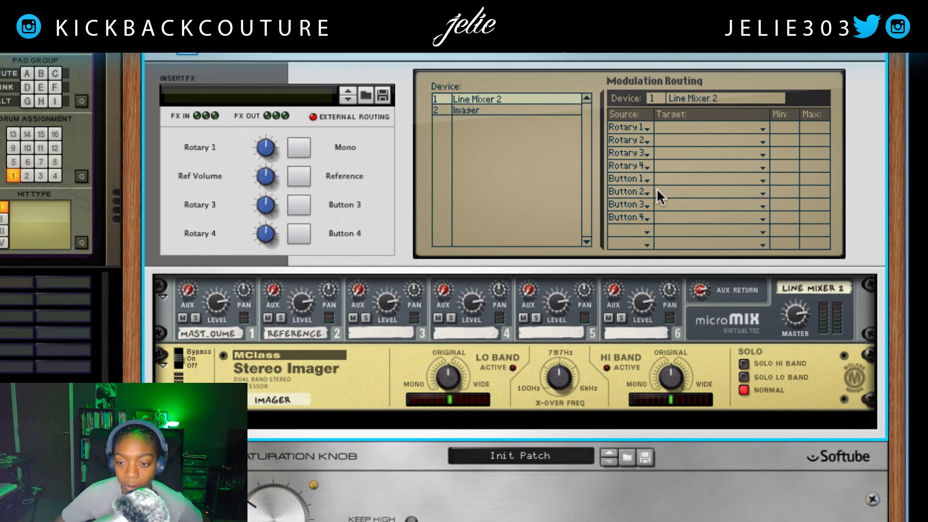
{"action": "left_click", "coordinate": [639, 179]}
{"action": "left_click", "coordinate": [637, 179]}
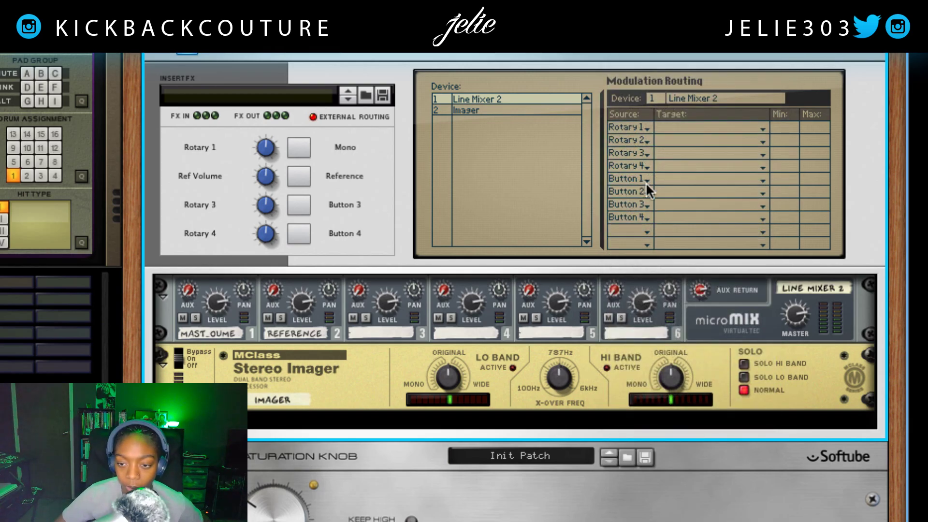
{"action": "left_click", "coordinate": [664, 181]}
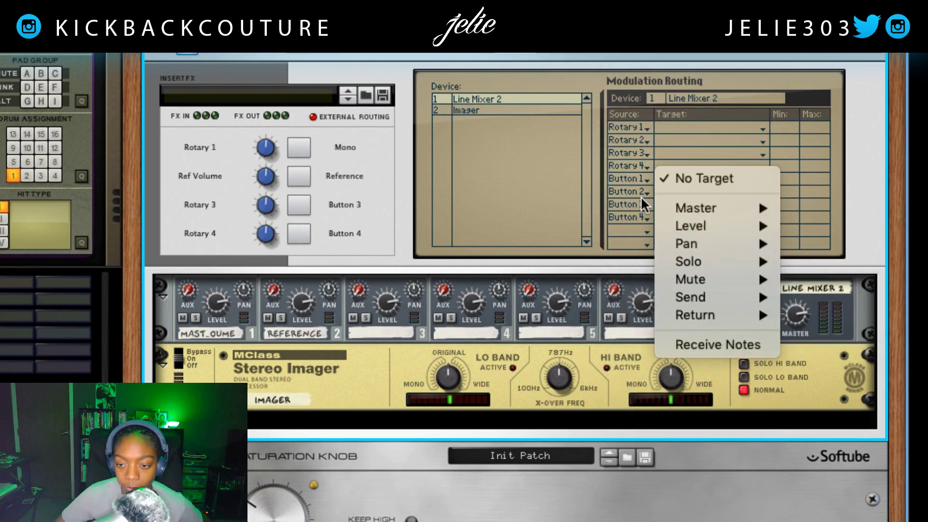
{"action": "left_click", "coordinate": [640, 195]}
{"action": "left_click", "coordinate": [642, 191]}
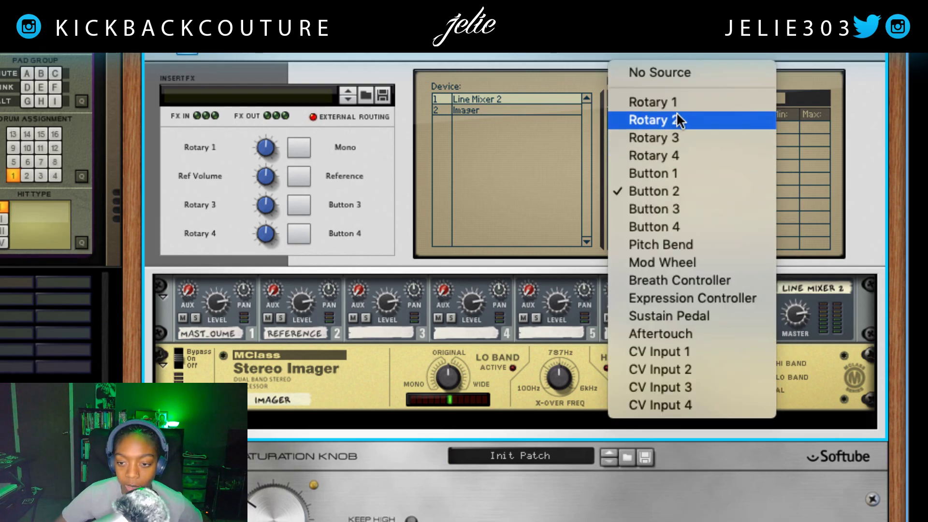
{"action": "left_click", "coordinate": [685, 191]}
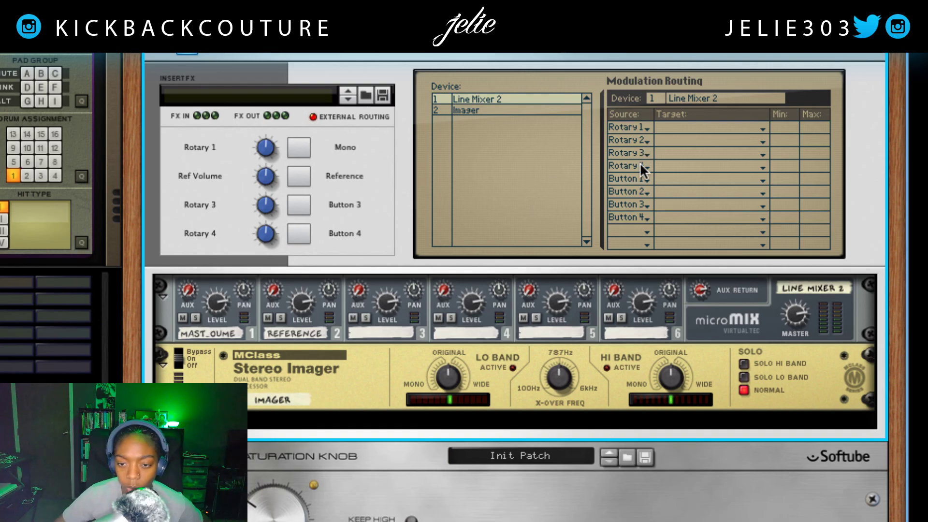
- Set the source of the first two rows in Line Mixer 2's modulation routing to Button 2
{"action": "left_click", "coordinate": [640, 126]}
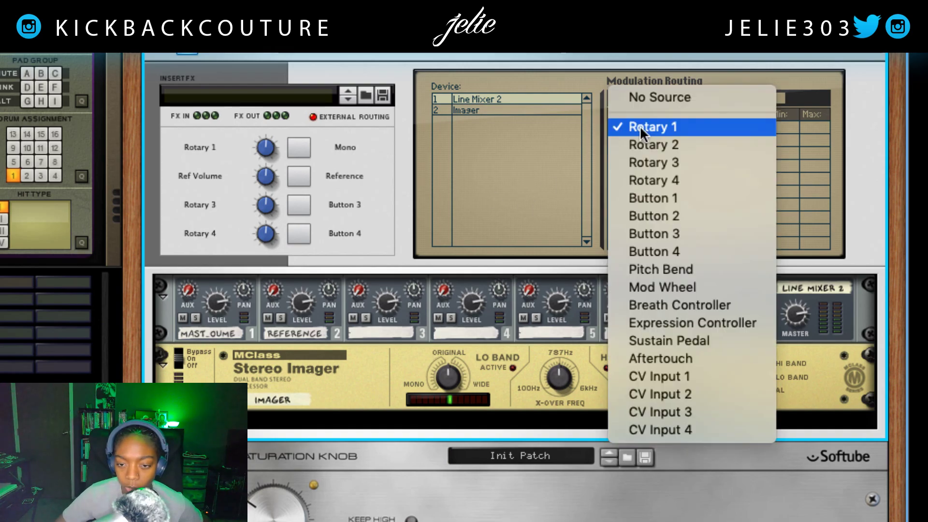
{"action": "left_click", "coordinate": [670, 211]}
{"action": "left_click", "coordinate": [645, 143]}
{"action": "left_click", "coordinate": [657, 206]}
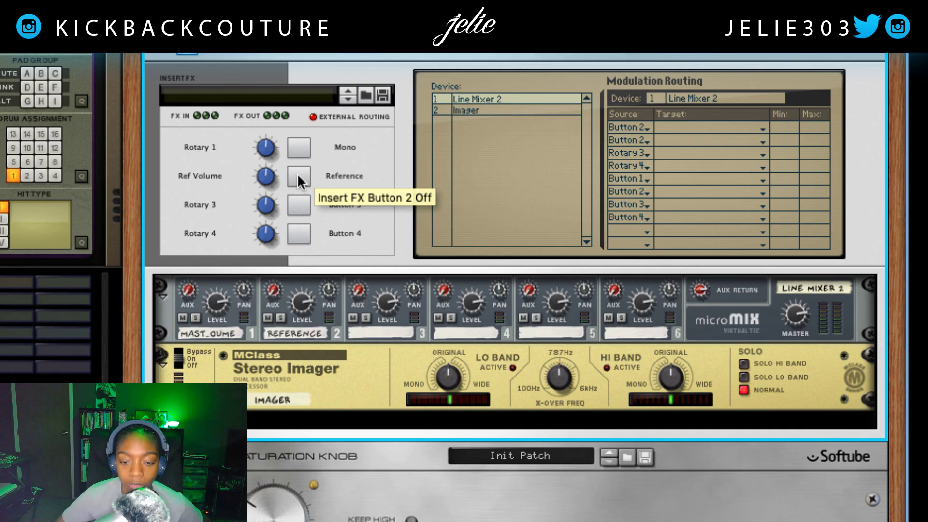
- Target the two Button 2 routing rows at Channel 1 Solo and Channel 2 Solo respectively
{"action": "left_click", "coordinate": [662, 127]}
{"action": "mouse_move", "coordinate": [690, 176]}
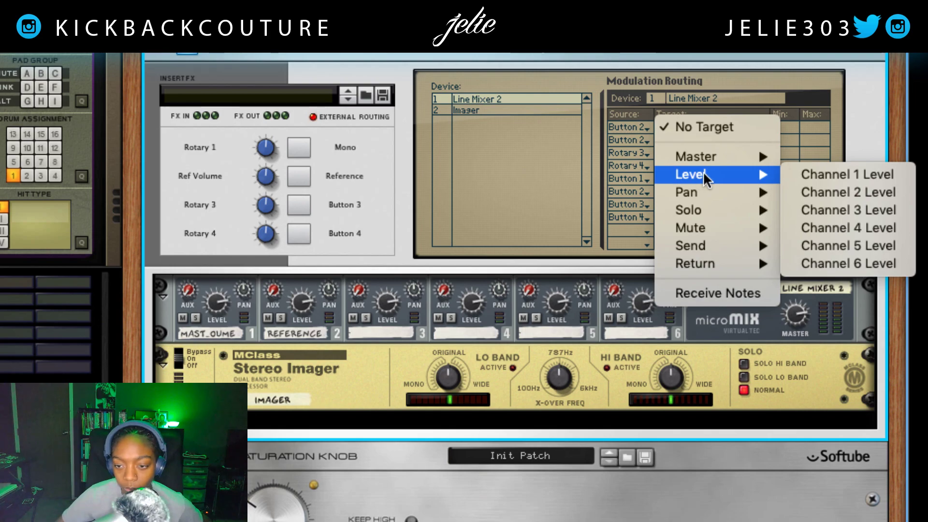
{"action": "mouse_move", "coordinate": [715, 212]}
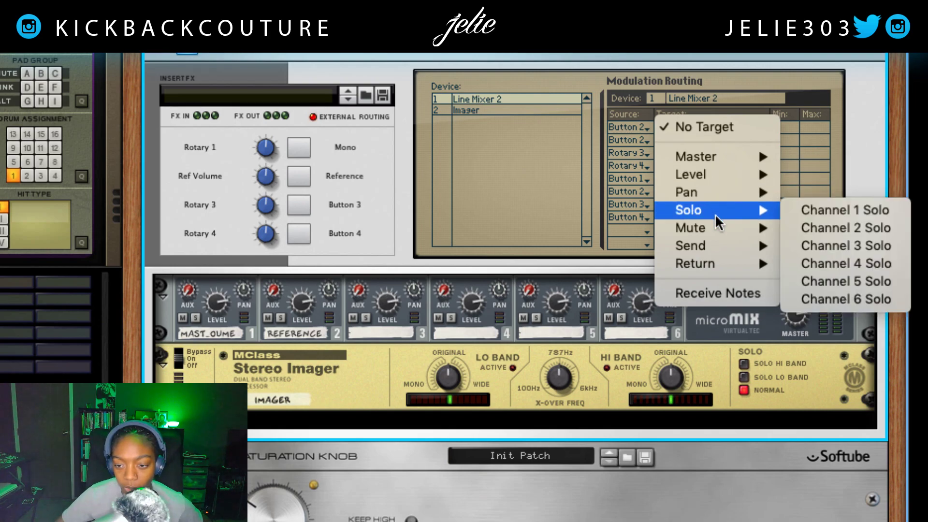
{"action": "left_click", "coordinate": [796, 208]}
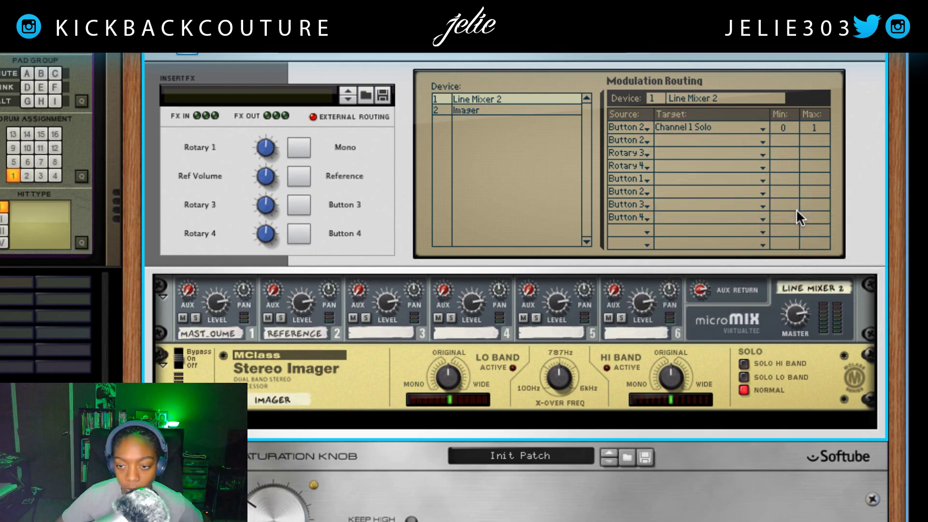
{"action": "left_click", "coordinate": [685, 140]}
{"action": "mouse_move", "coordinate": [701, 220]}
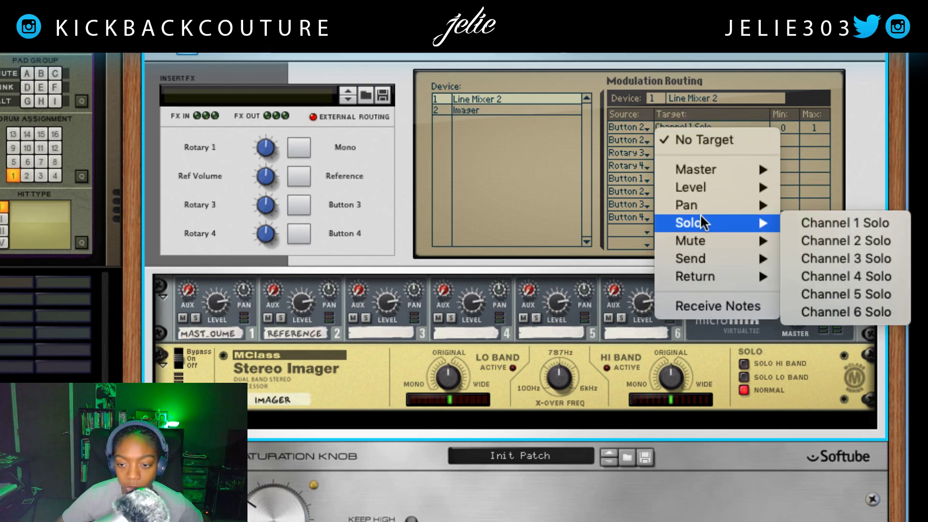
{"action": "left_click", "coordinate": [808, 238]}
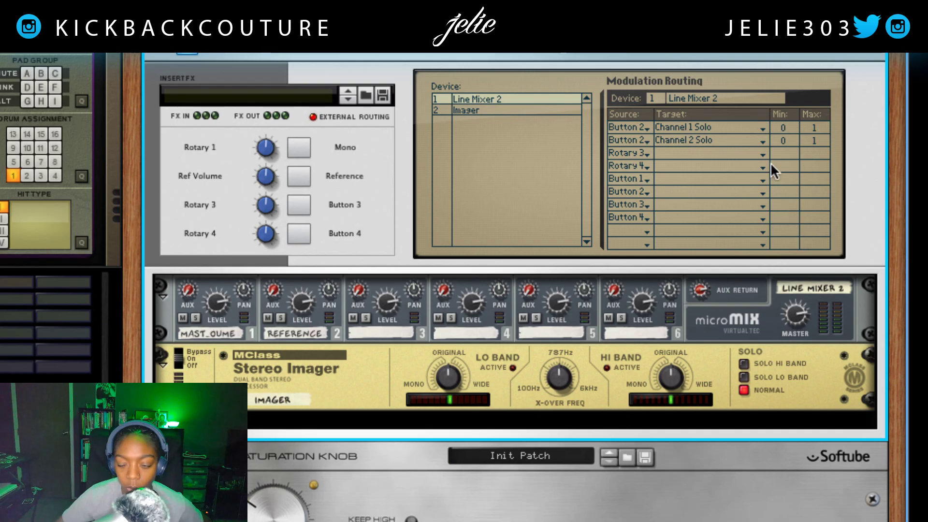
- Invert the Channel 1 Solo range to minimum 1 and maximum 0, and test the Reference button by switching it on and off
{"action": "left_click_drag", "start_coordinate": [789, 210], "coordinate": [788, 65]}
{"action": "left_click_drag", "start_coordinate": [818, 127], "coordinate": [819, 107]}
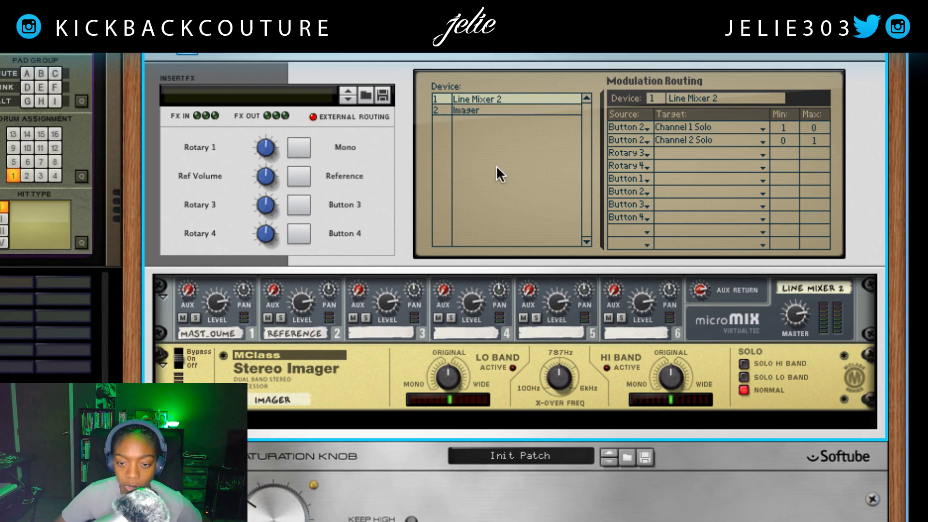
{"action": "left_click", "coordinate": [297, 173]}
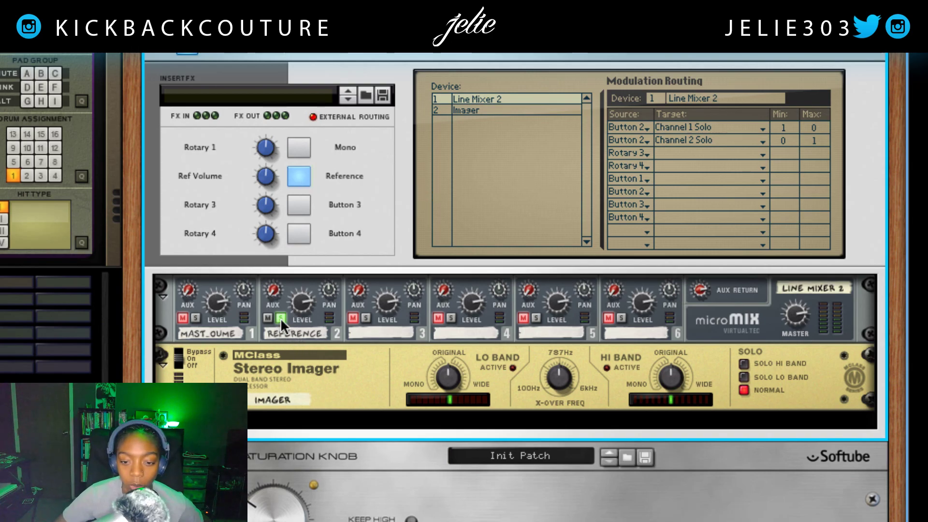
{"action": "left_click", "coordinate": [300, 180]}
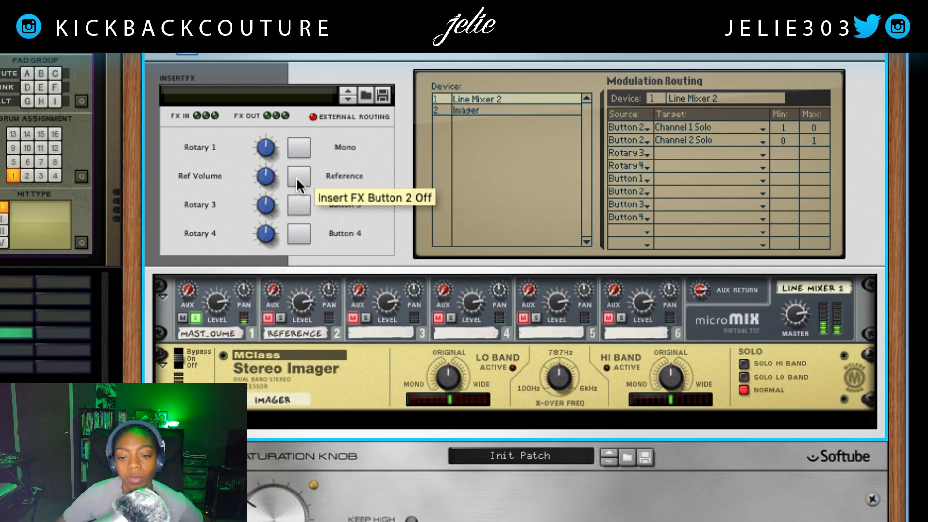
- Switch the Reference button on to hear the reference track, and switch it off to return to the mix
{"action": "left_click", "coordinate": [299, 175]}
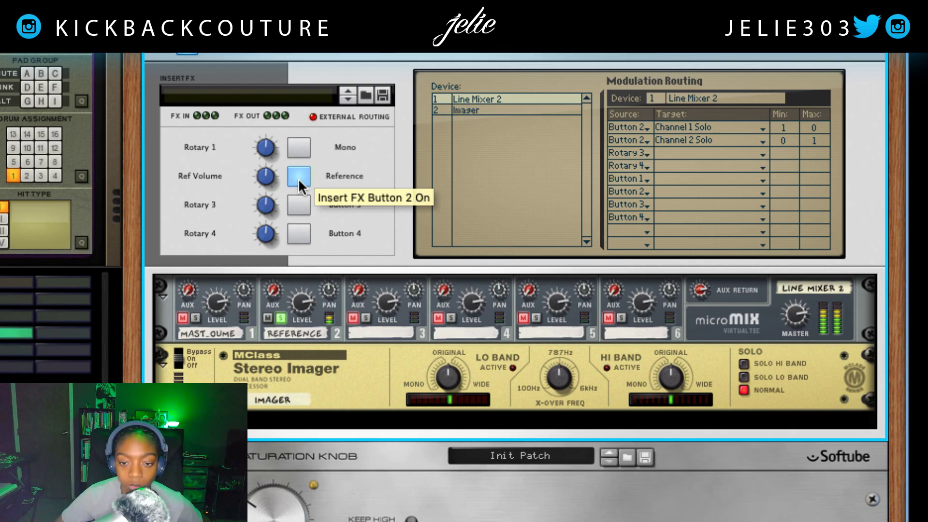
{"action": "left_click", "coordinate": [297, 179]}
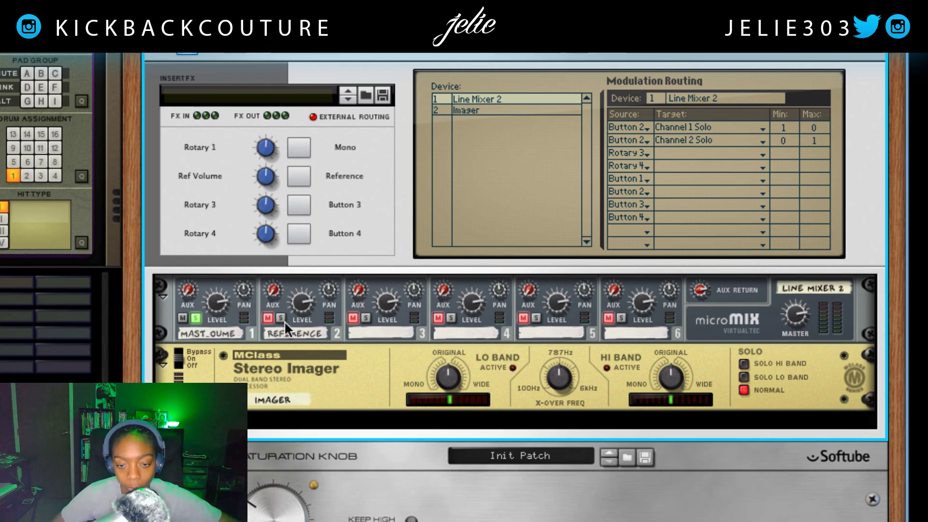
- Route Rotary 2 to Channel 2 Level in the third row of Line Mixer 2's modulation routing
{"action": "left_click", "coordinate": [636, 155]}
{"action": "left_click", "coordinate": [659, 138]}
{"action": "left_click", "coordinate": [672, 151]}
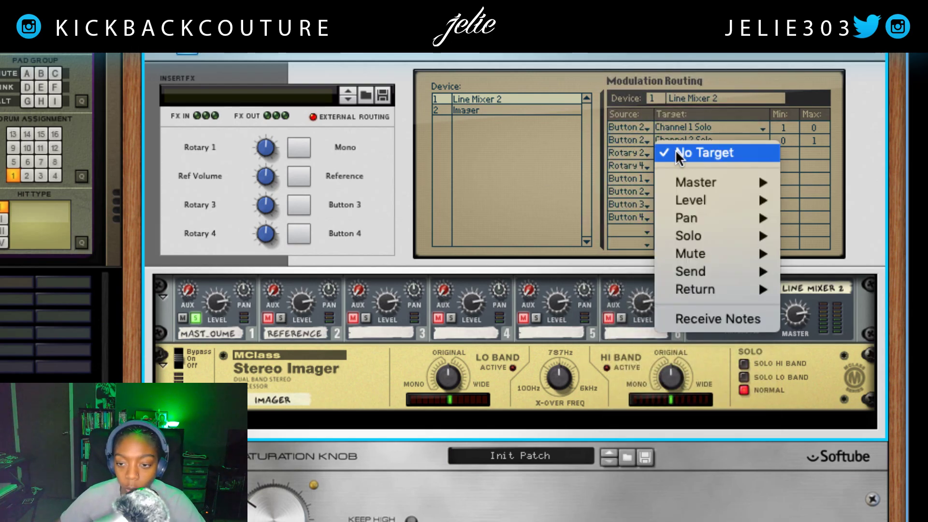
{"action": "mouse_move", "coordinate": [695, 201]}
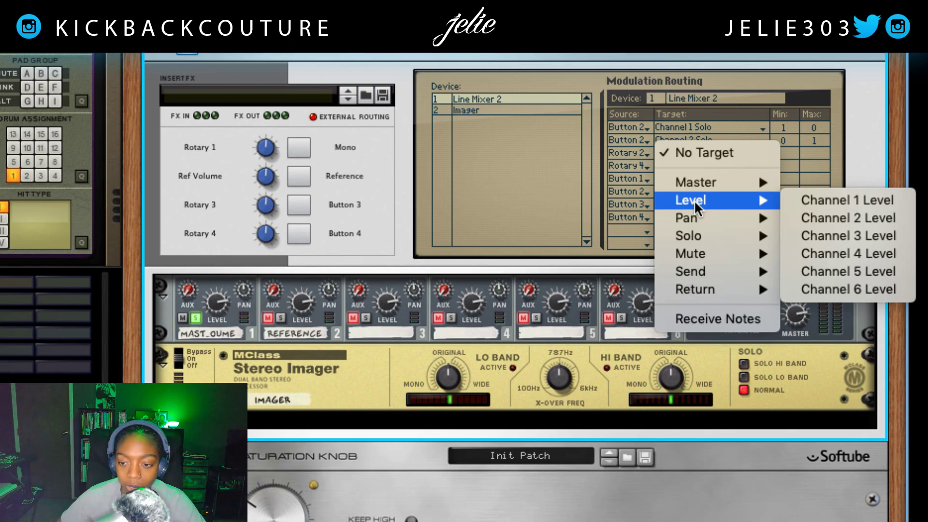
{"action": "left_click", "coordinate": [815, 217]}
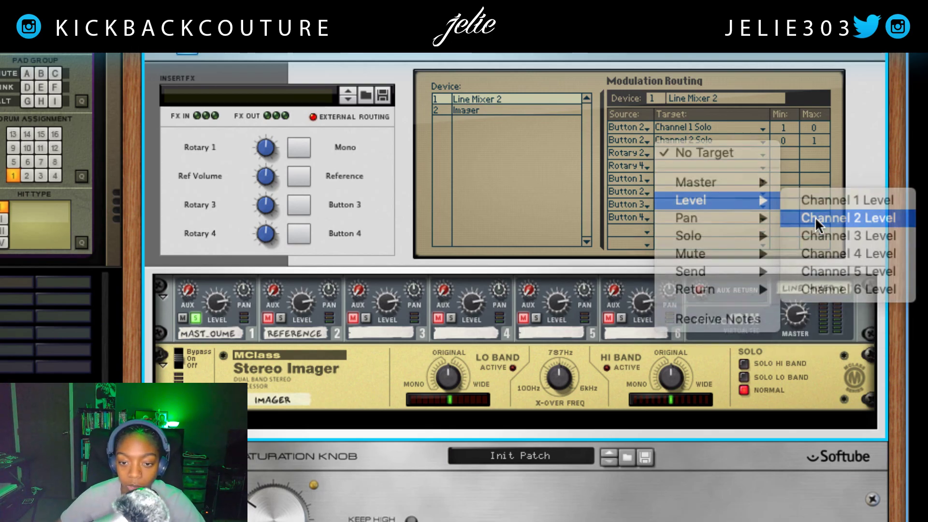
- Test the Ref Volume knob by raising it to 127, and bring it back down to about 101
{"action": "left_click_drag", "start_coordinate": [271, 178], "coordinate": [281, 158]}
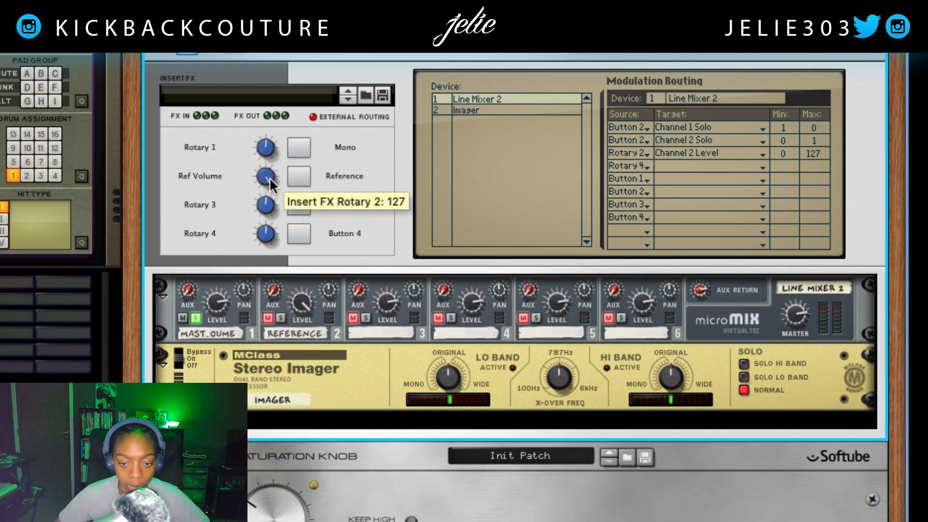
{"action": "left_click", "coordinate": [299, 300]}
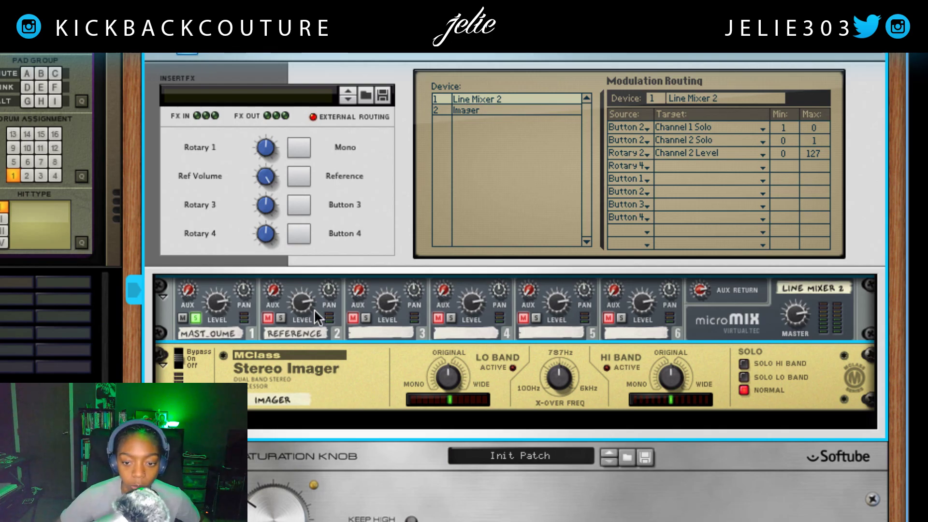
{"action": "mouse_move", "coordinate": [265, 179]}
{"action": "left_mouse_down"}
{"action": "mouse_move", "coordinate": [270, 198]}
{"action": "mouse_move", "coordinate": [269, 190]}
{"action": "left_mouse_up"}
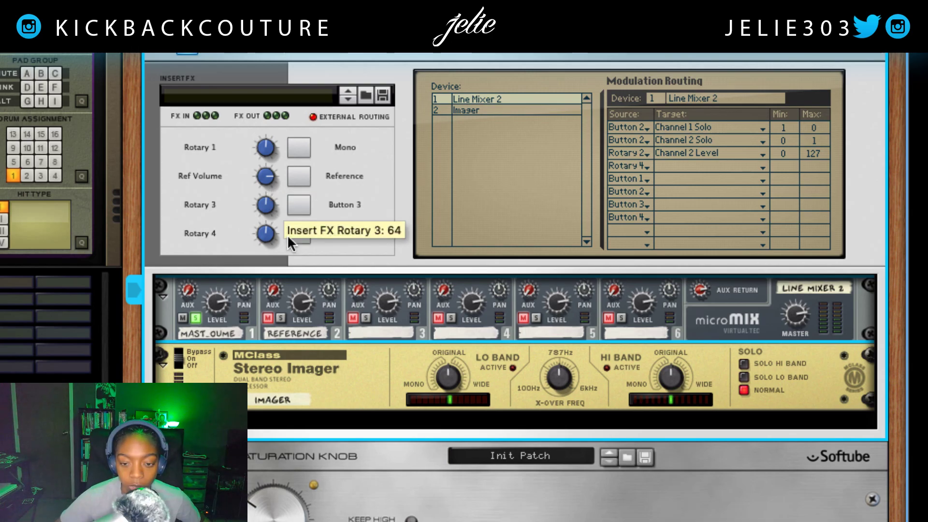
{"action": "mouse_move", "coordinate": [305, 298]}
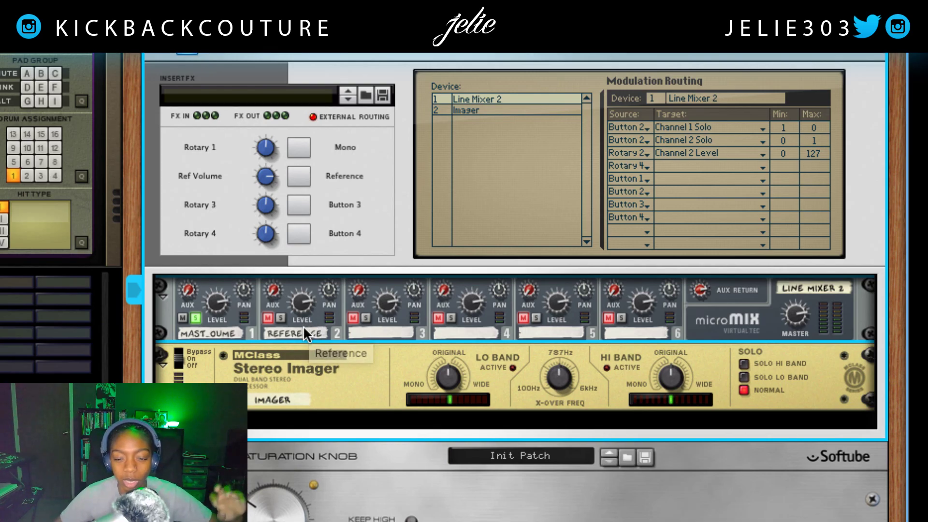
{"action": "left_click_drag", "start_coordinate": [268, 177], "coordinate": [271, 104]}
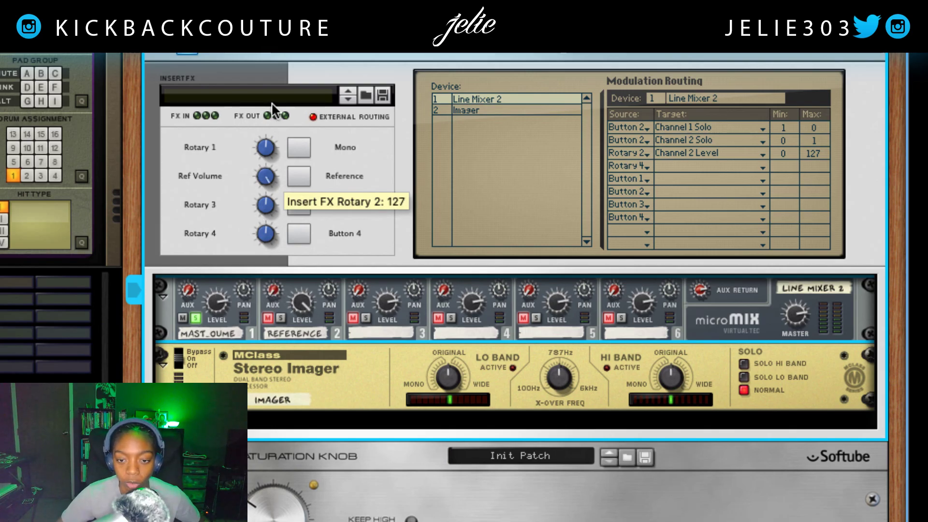
{"action": "mouse_move", "coordinate": [269, 176]}
{"action": "left_mouse_down"}
{"action": "mouse_move", "coordinate": [267, 201]}
{"action": "mouse_move", "coordinate": [268, 188]}
{"action": "left_mouse_up"}
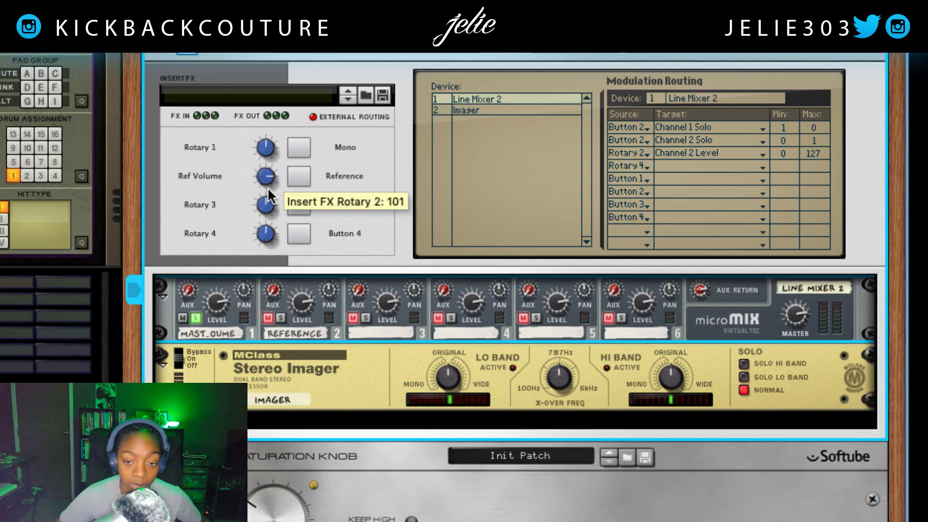
{"action": "left_click_drag", "start_coordinate": [268, 188], "coordinate": [269, 189]}
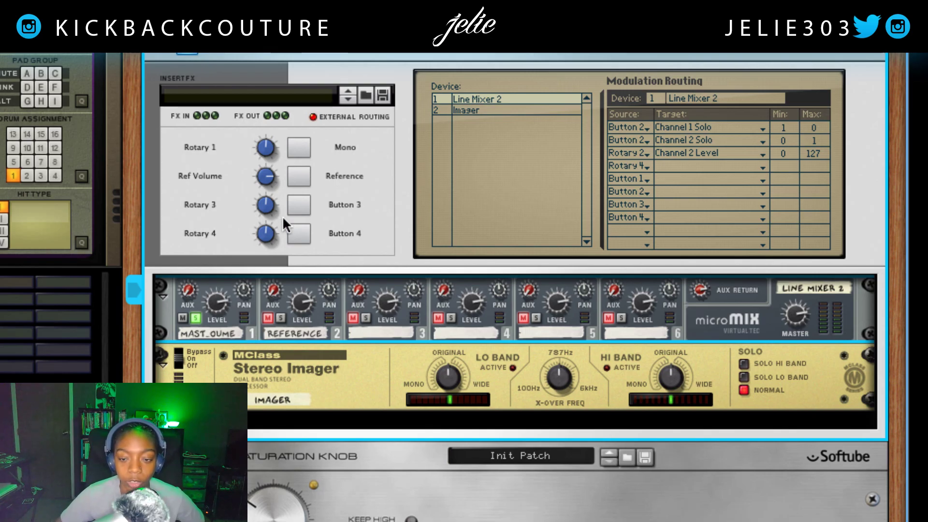
{"action": "scroll", "coordinate": [256, 266], "scroll_direction": "down", "scroll_amount": 1}
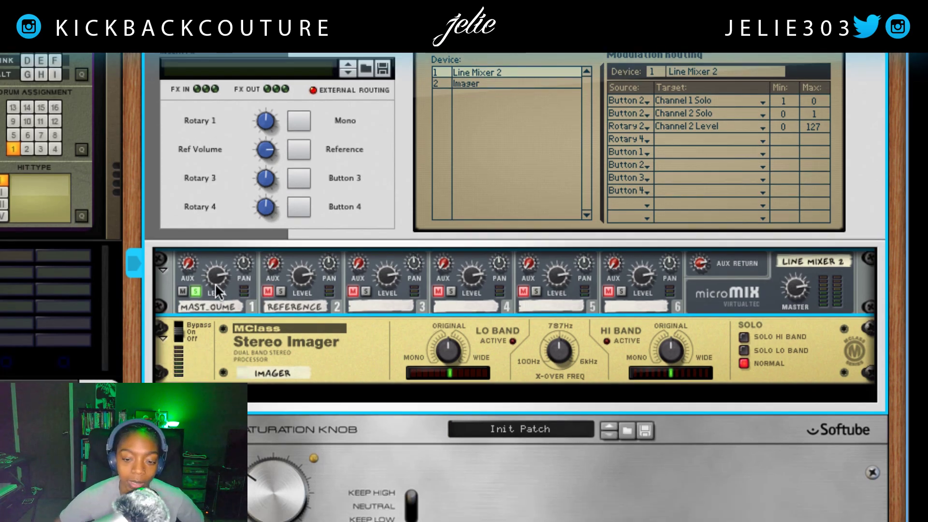